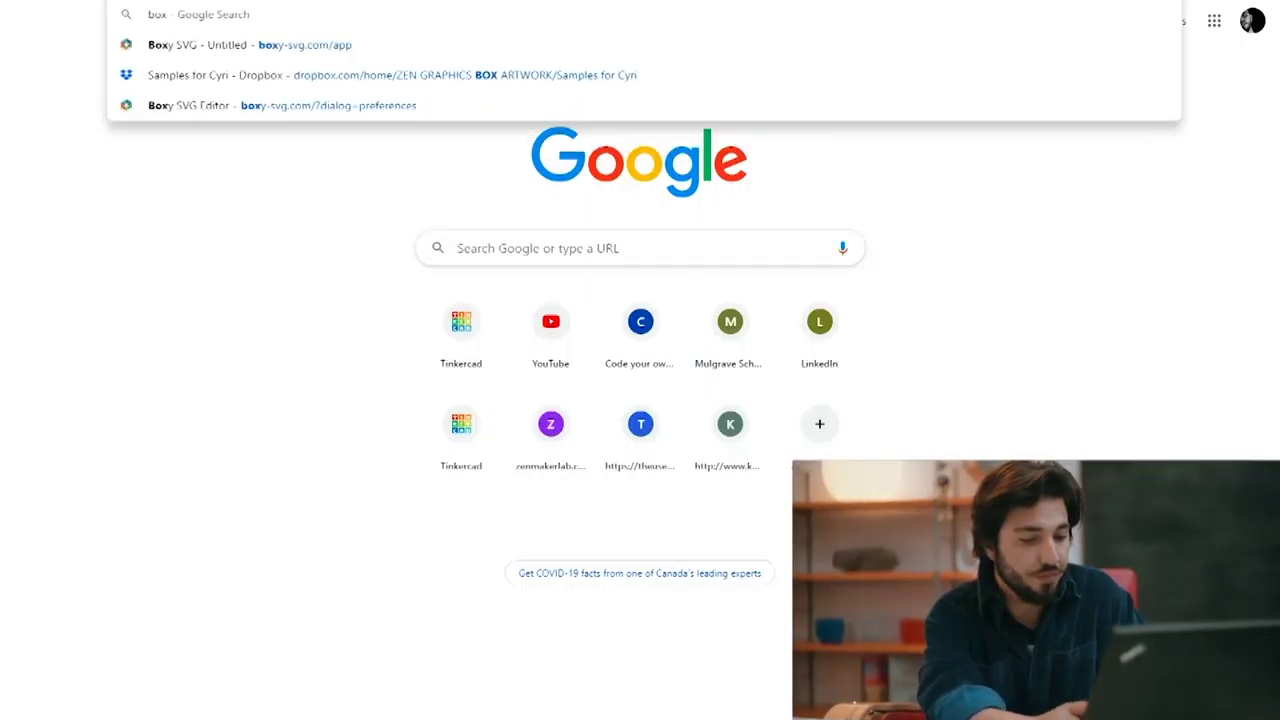
# Go to the boxy-svg.com website.
pyautogui.write('y-svg/cp')
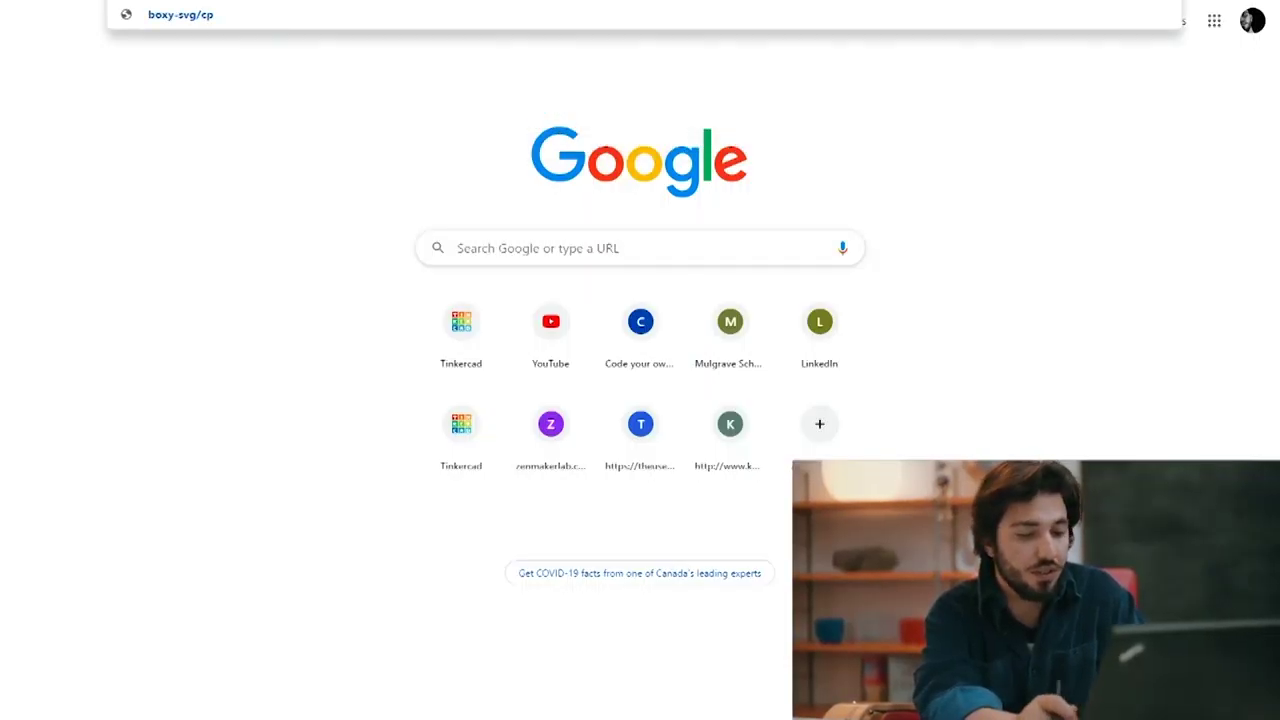
pyautogui.press('BackSpace')
pyautogui.write('/')
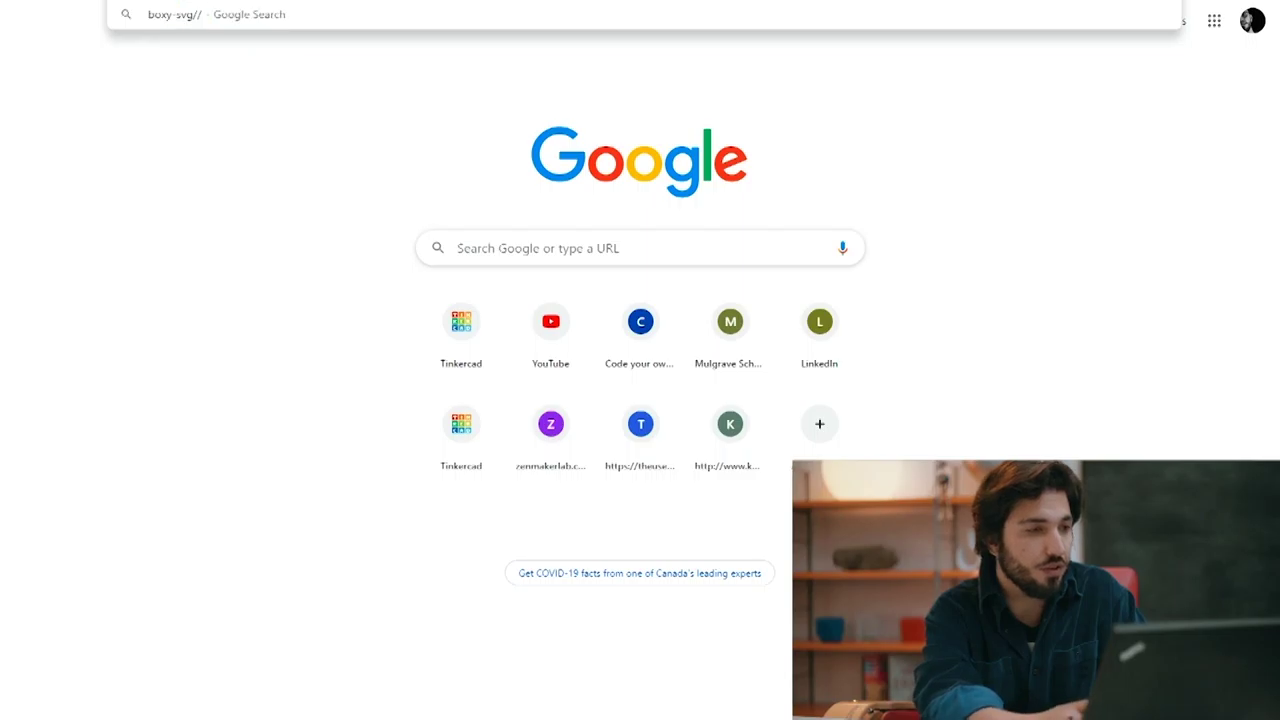
pyautogui.press('BackSpace')
pyautogui.write('.com')
pyautogui.press('BackSpace')
pyautogui.press('BackSpace')
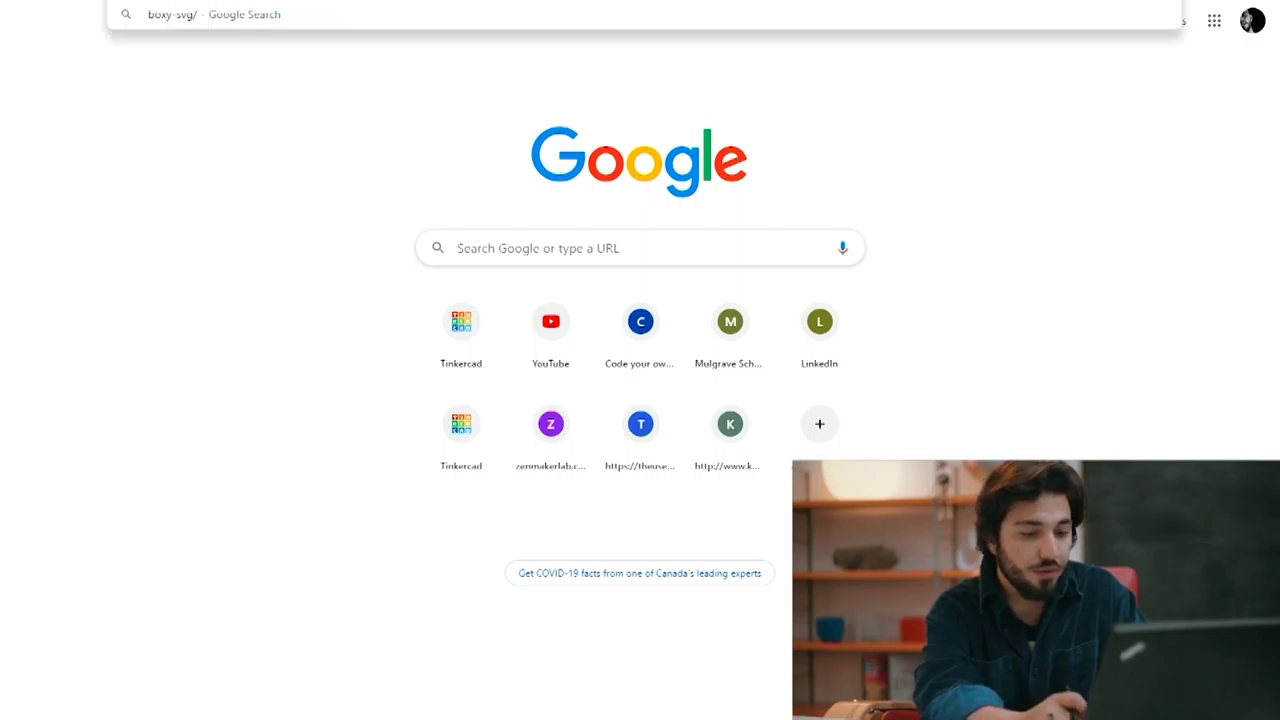
pyautogui.press('BackSpace')
pyautogui.write('.com')
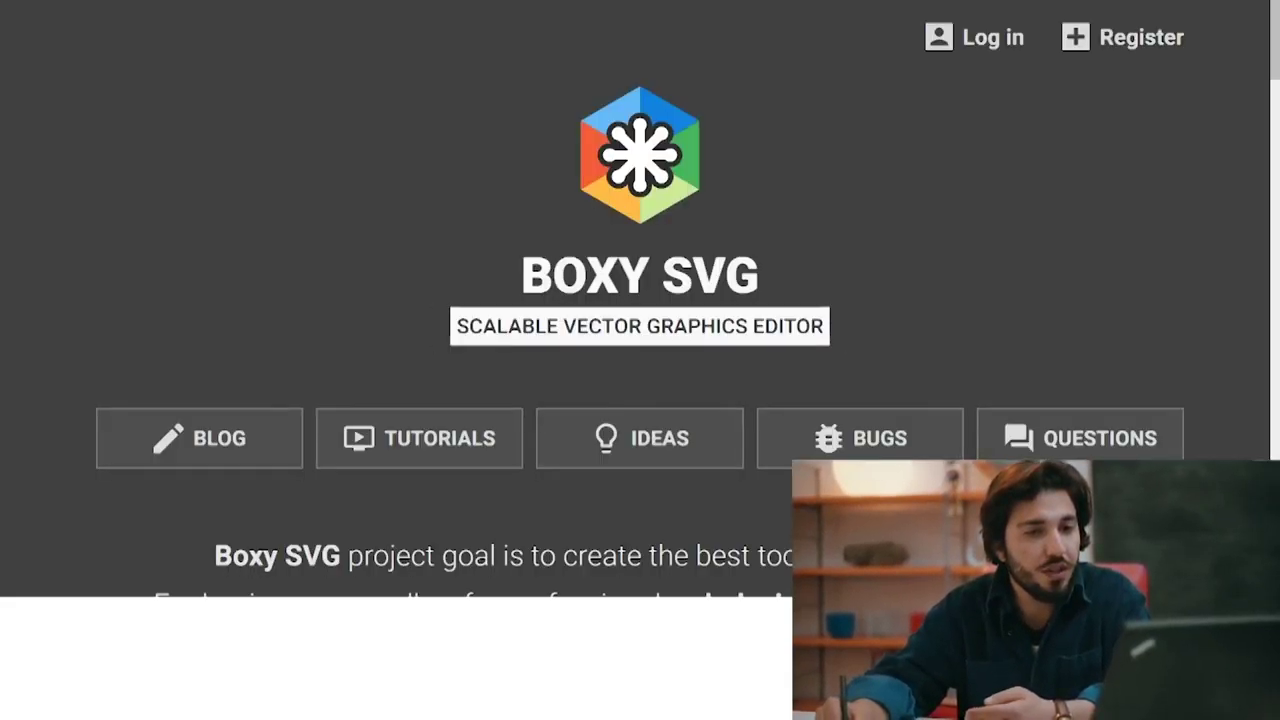
# Look through the Boxy SVG home page, including its introduction, editor preview and user interface description.
pyautogui.scroll(-1, 640, 300)
pyautogui.scroll(1, 640, 300)
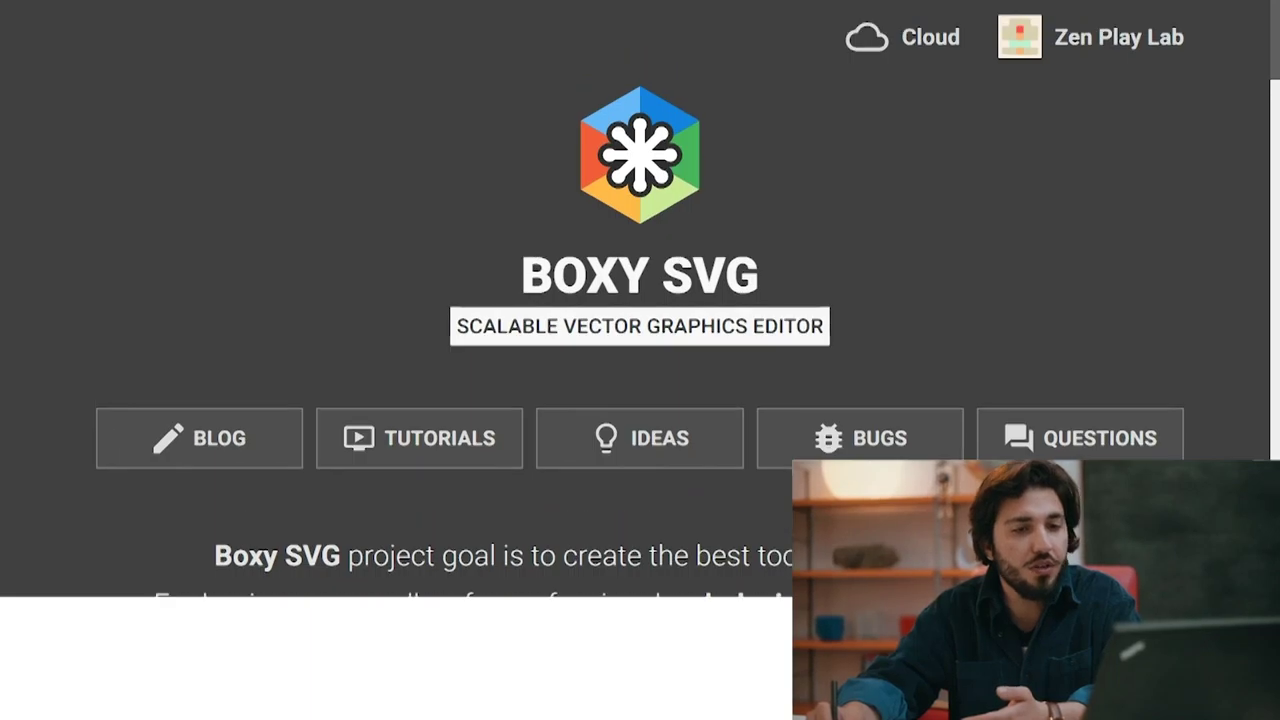
pyautogui.scroll(-10, 640, 300)
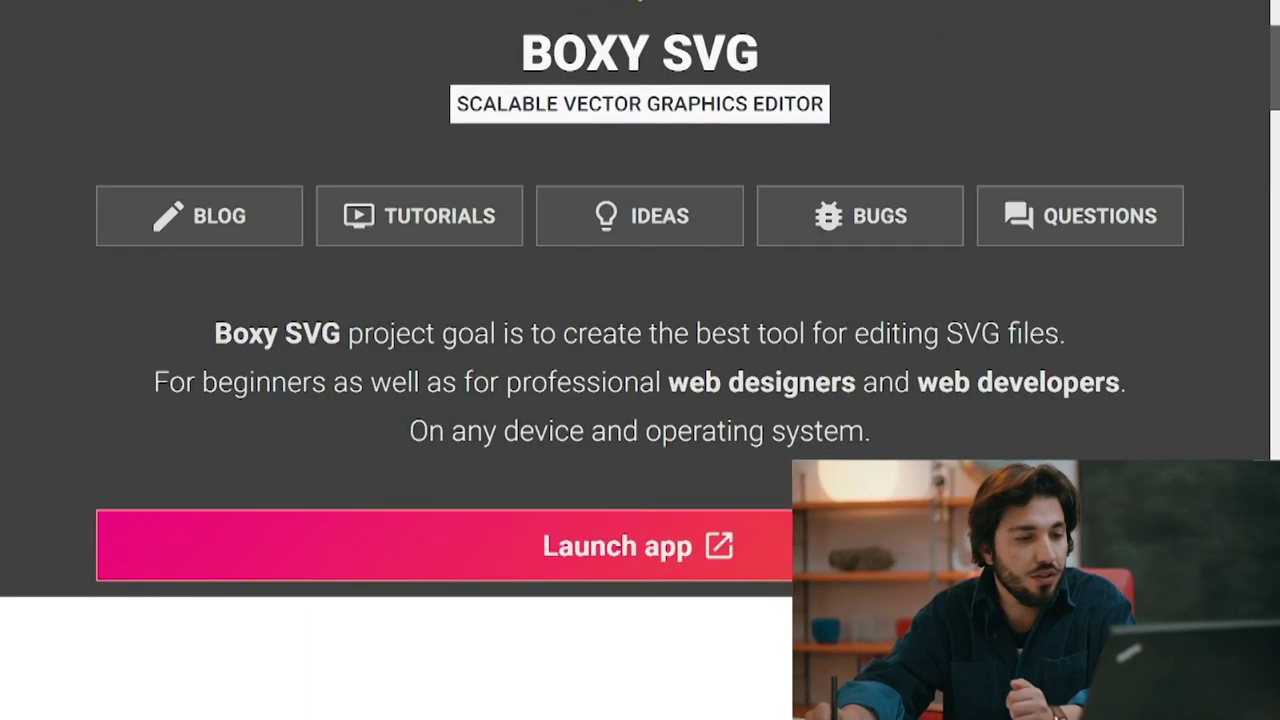
pyautogui.scroll(10, 640, 300)
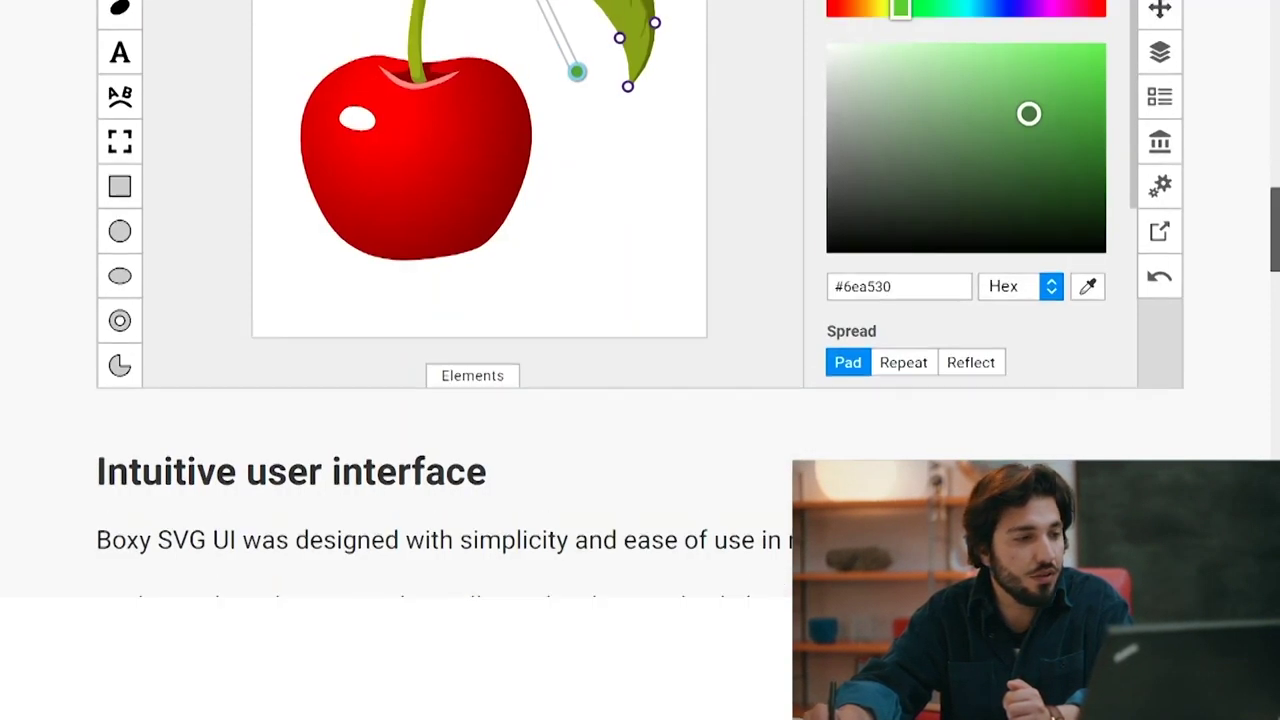
pyautogui.scroll(-12, 640, 300)
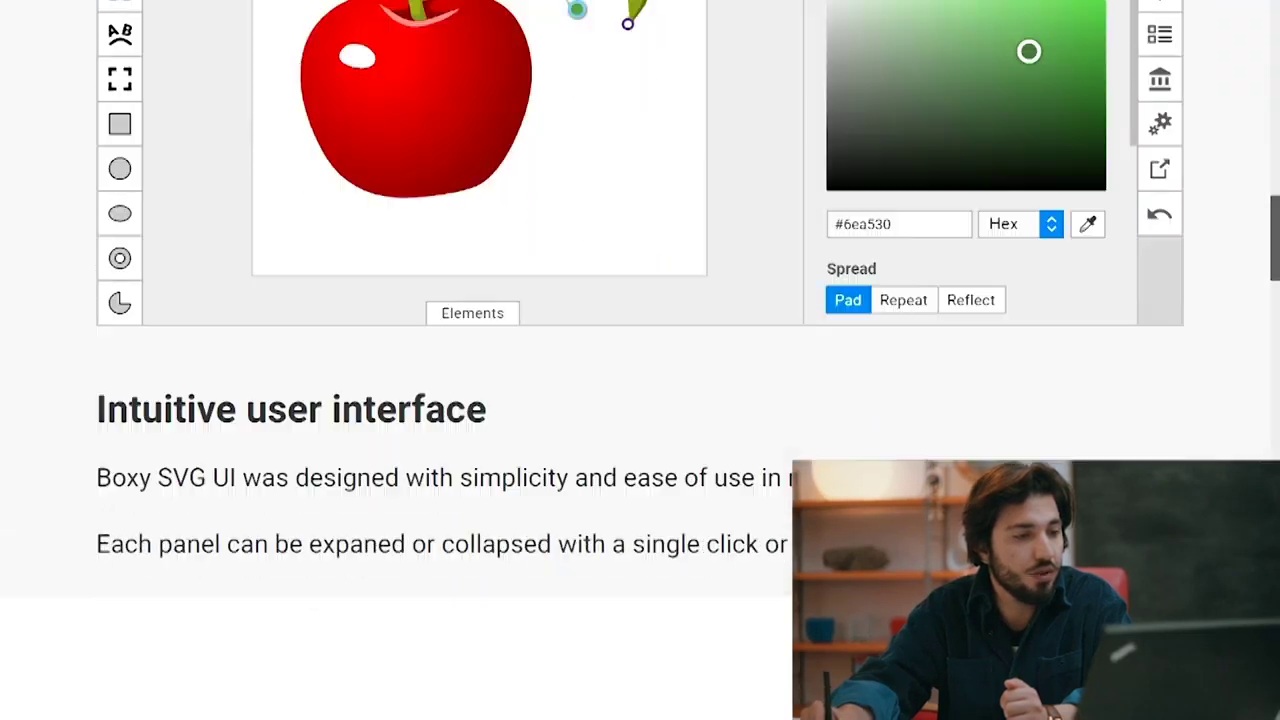
pyautogui.scroll(4, 640, 300)
pyautogui.scroll(-1, 640, 300)
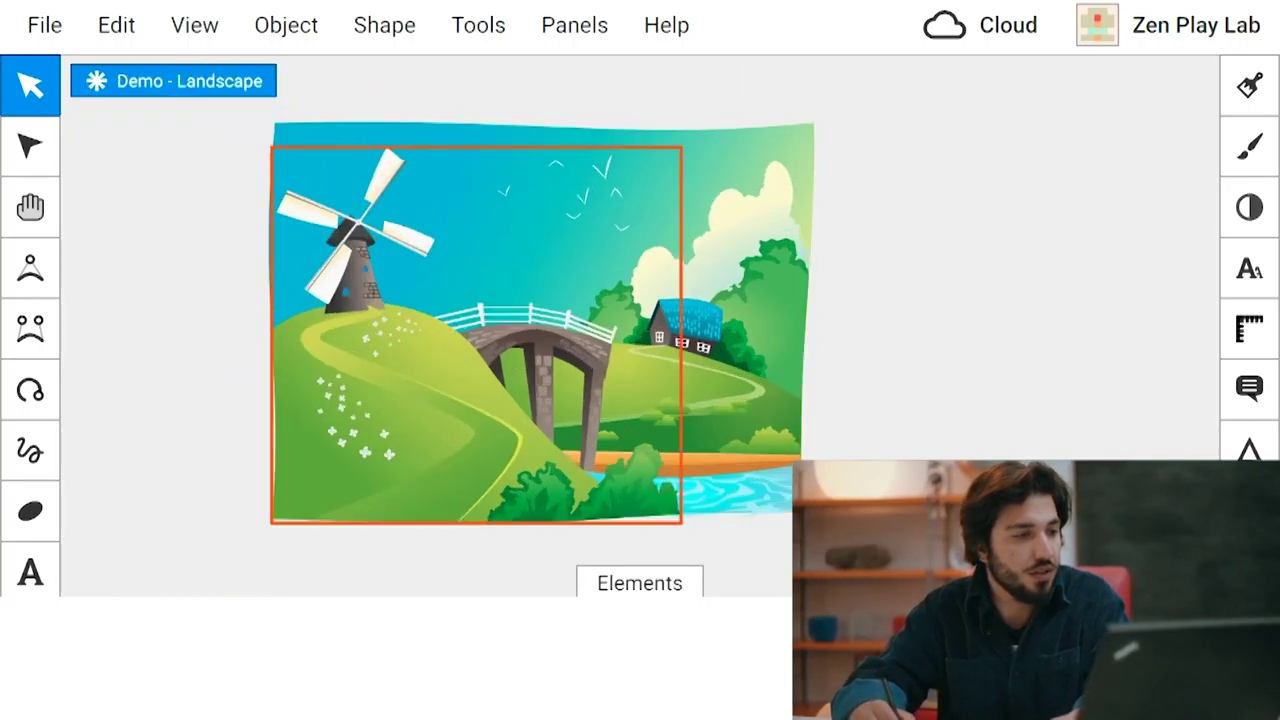
# Delete all the artwork of the Demo - Landscape drawing so the canvas is blank.
pyautogui.click(400, 390)
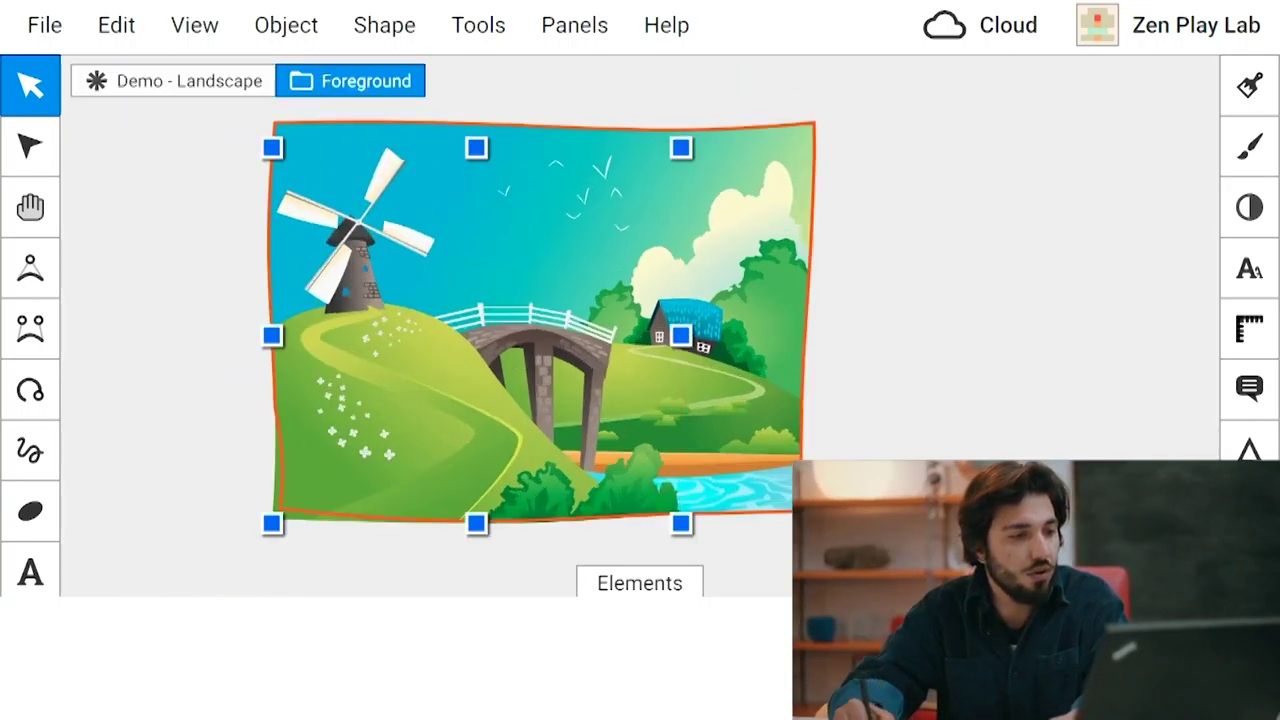
pyautogui.moveTo(218, 107); pyautogui.dragTo(994, 600)
pyautogui.press('Delete')
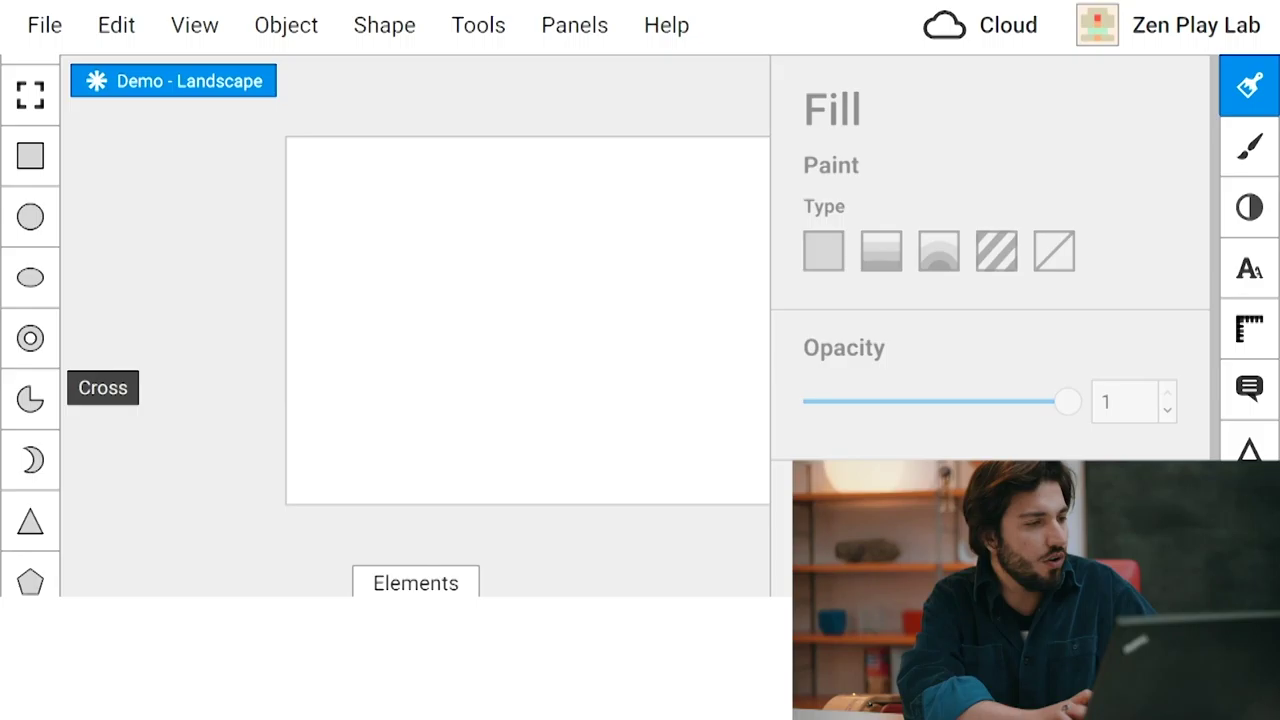
# Draw a circle at the canvas's upper edge, about half the canvas height across, and move it near the canvas center.
pyautogui.click(30, 216)
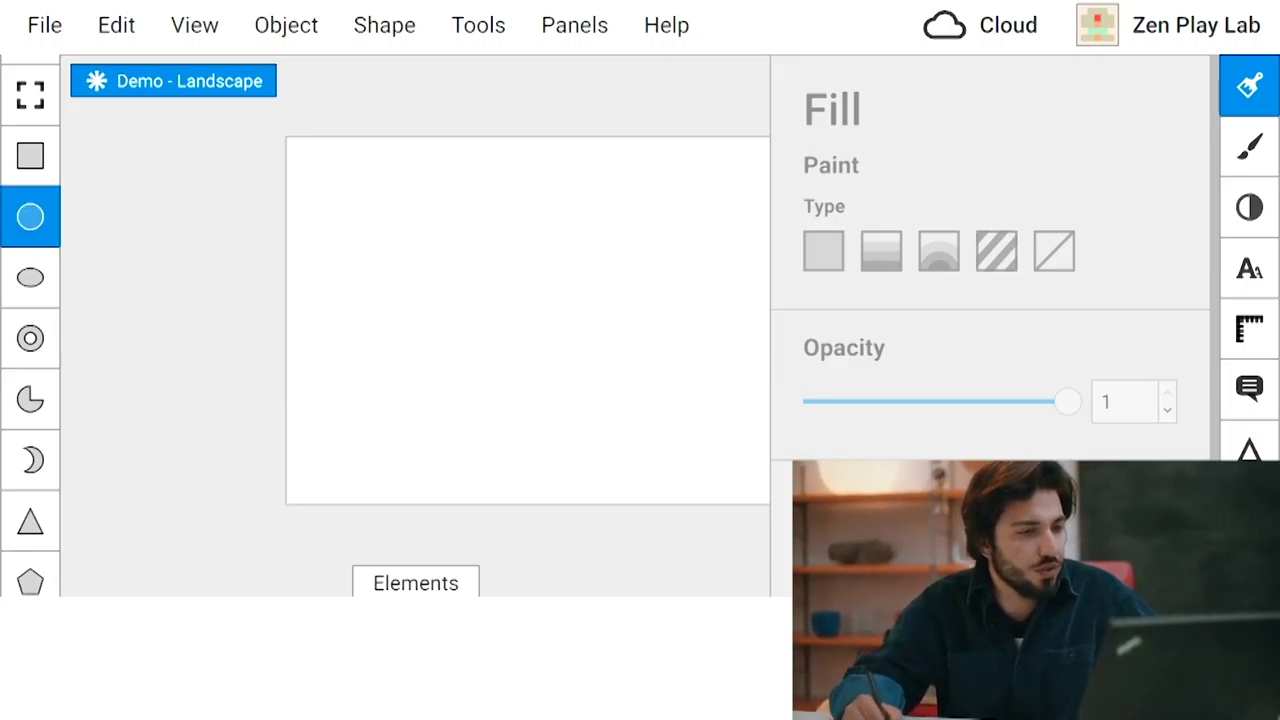
pyautogui.moveTo(466, 197); pyautogui.dragTo(528, 259)
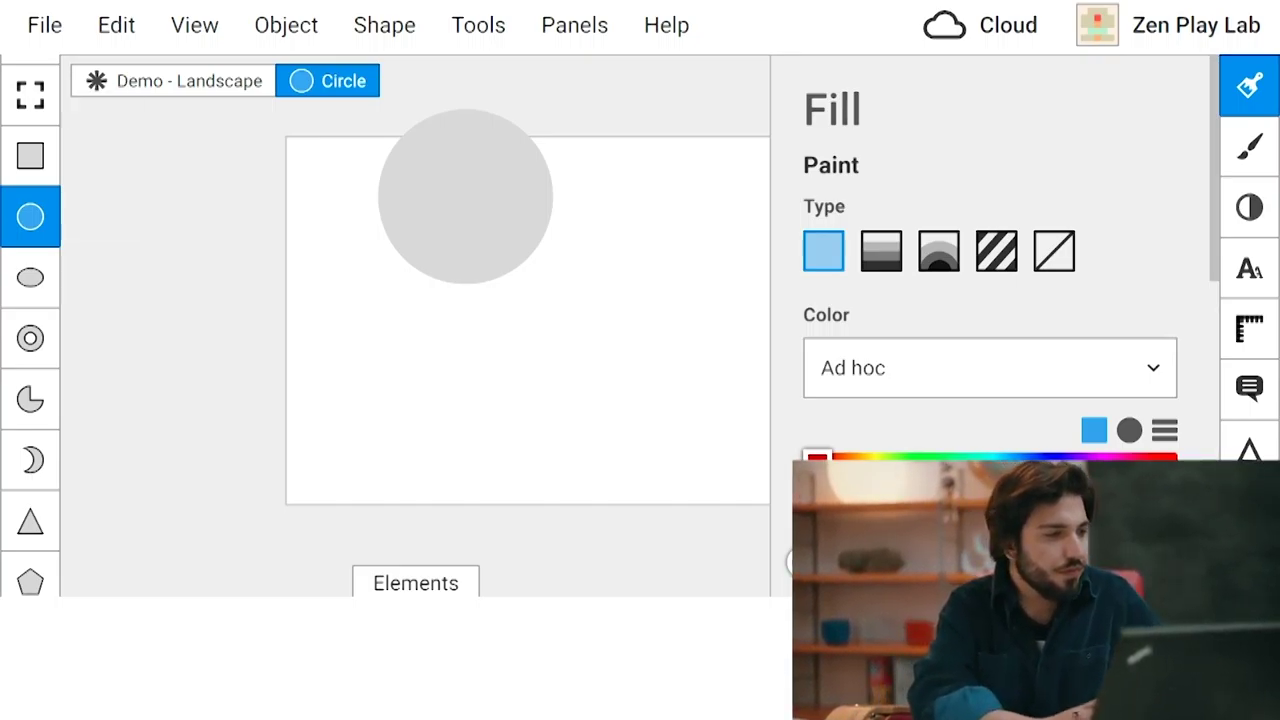
pyautogui.scroll(-4, 30, 277)
pyautogui.scroll(10, 30, 277)
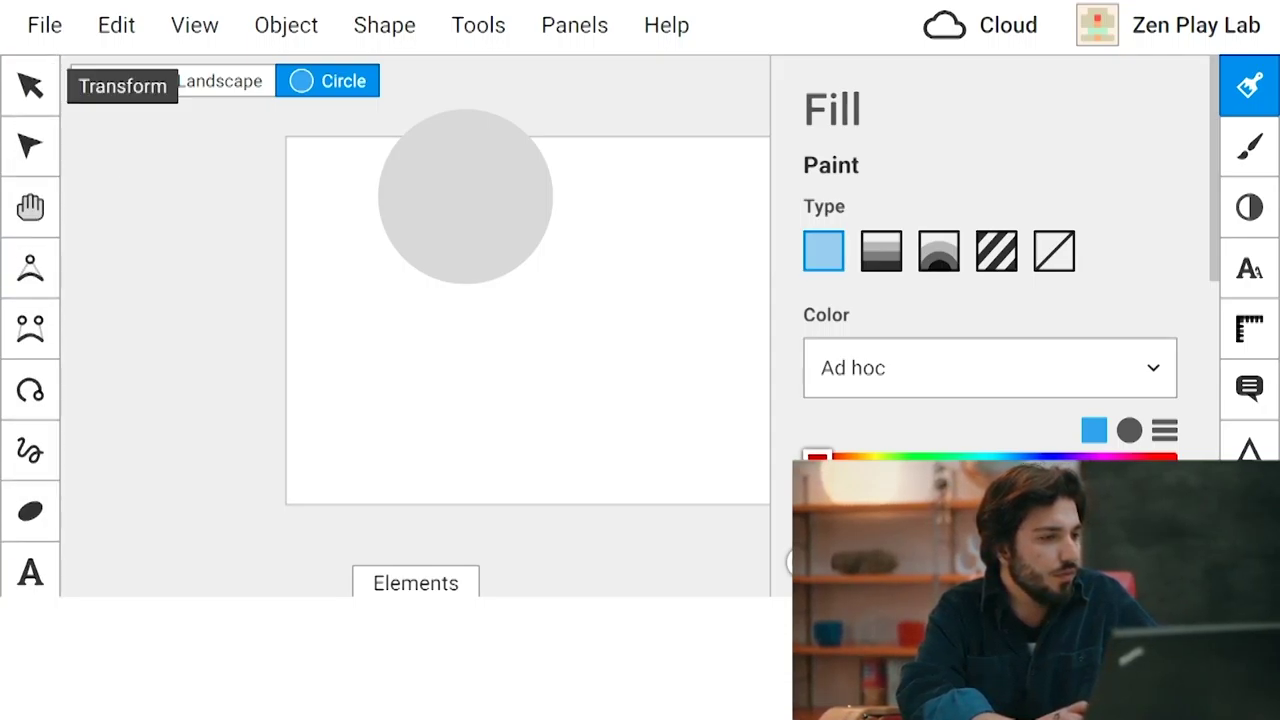
pyautogui.click(30, 86)
pyautogui.moveTo(466, 197); pyautogui.dragTo(541, 294)
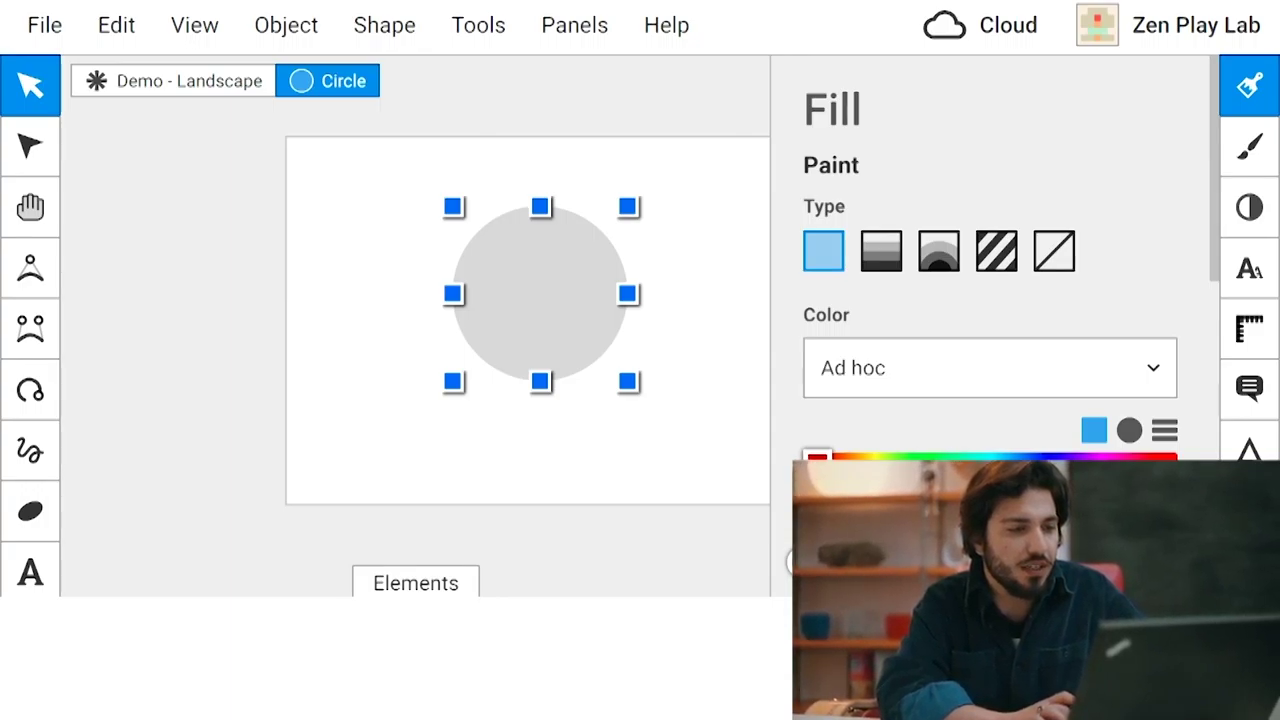
pyautogui.moveTo(540, 294)
pyautogui.mouseDown()
pyautogui.moveTo(597, 306)
pyautogui.moveTo(525, 311)
pyautogui.mouseUp()
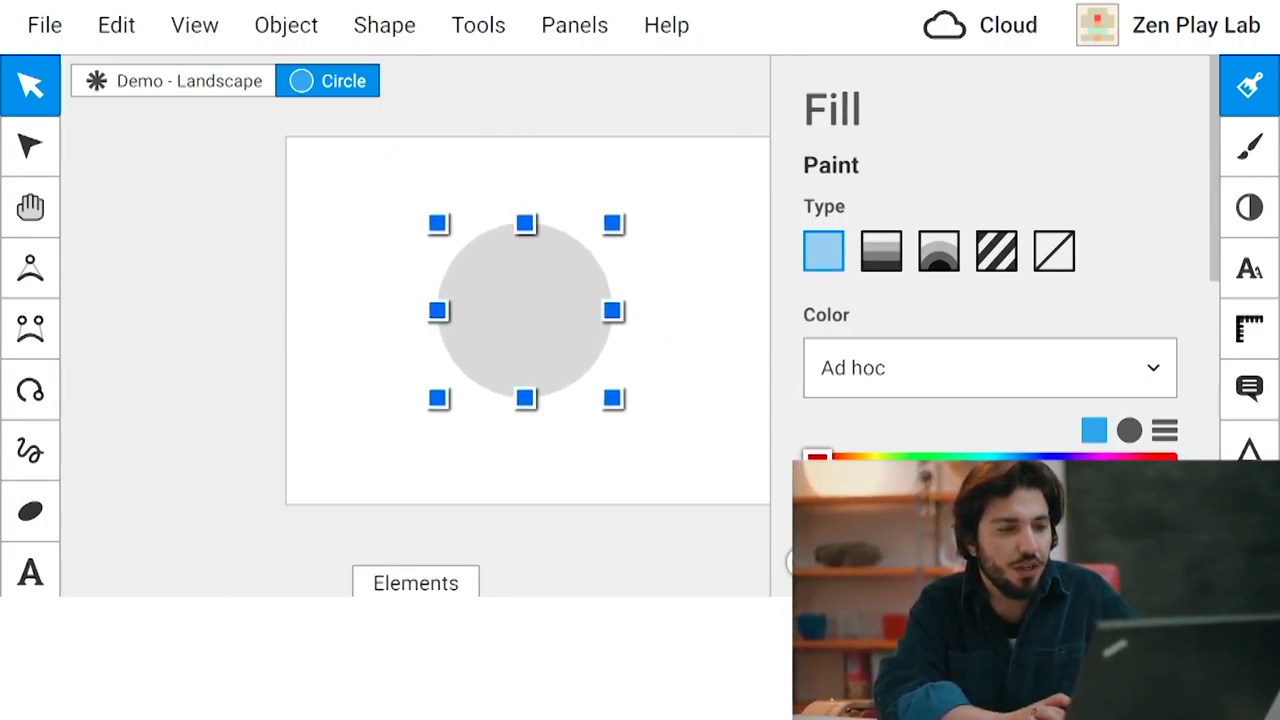
# Try skewing the circle sideways and undo the skew.
pyautogui.click(524, 310)
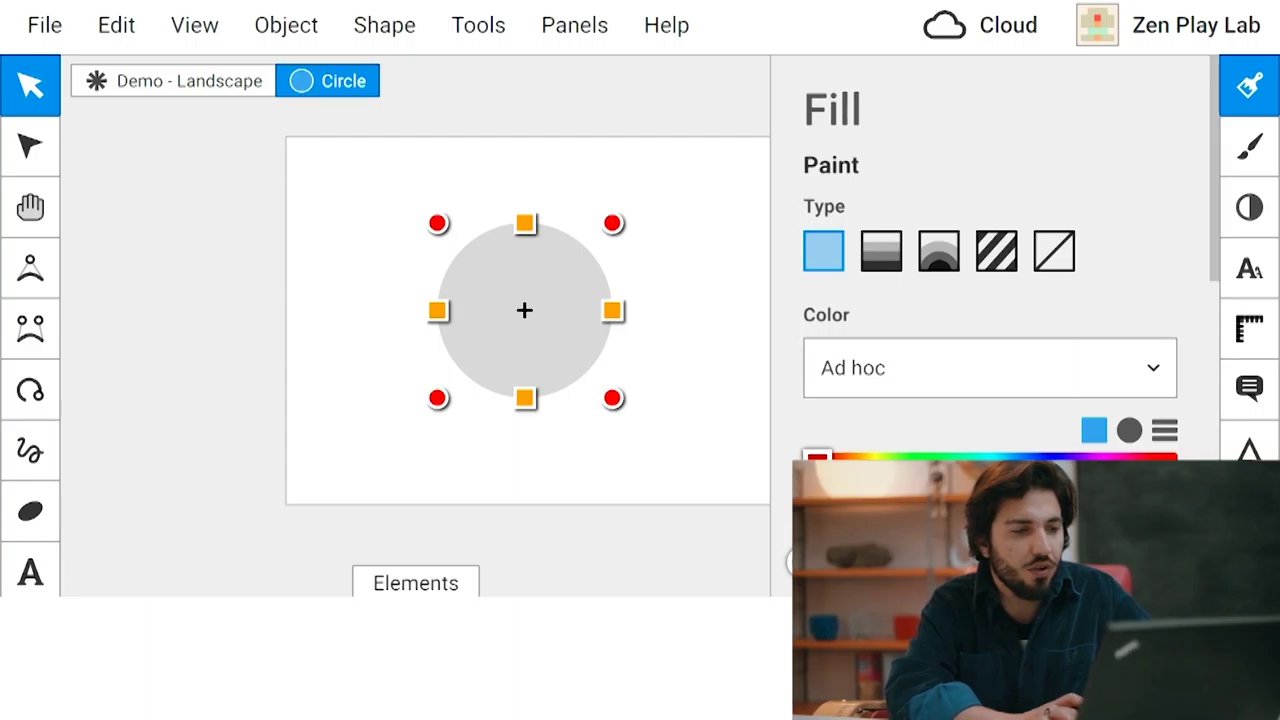
pyautogui.moveTo(525, 223); pyautogui.dragTo(584, 223)
pyautogui.hotkey('ctrl', 'z')
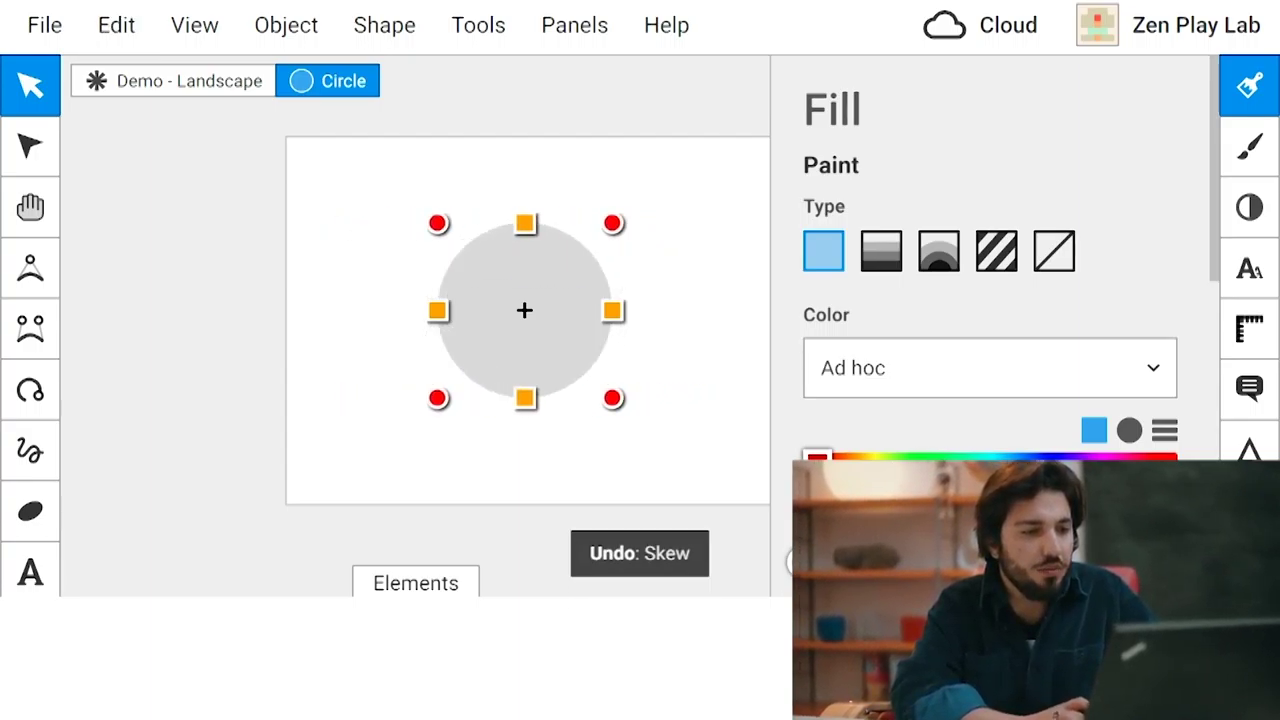
# Reselect the circle and change its solid fill color to a muted purple.
pyautogui.click(680, 300)
pyautogui.click(524, 310)
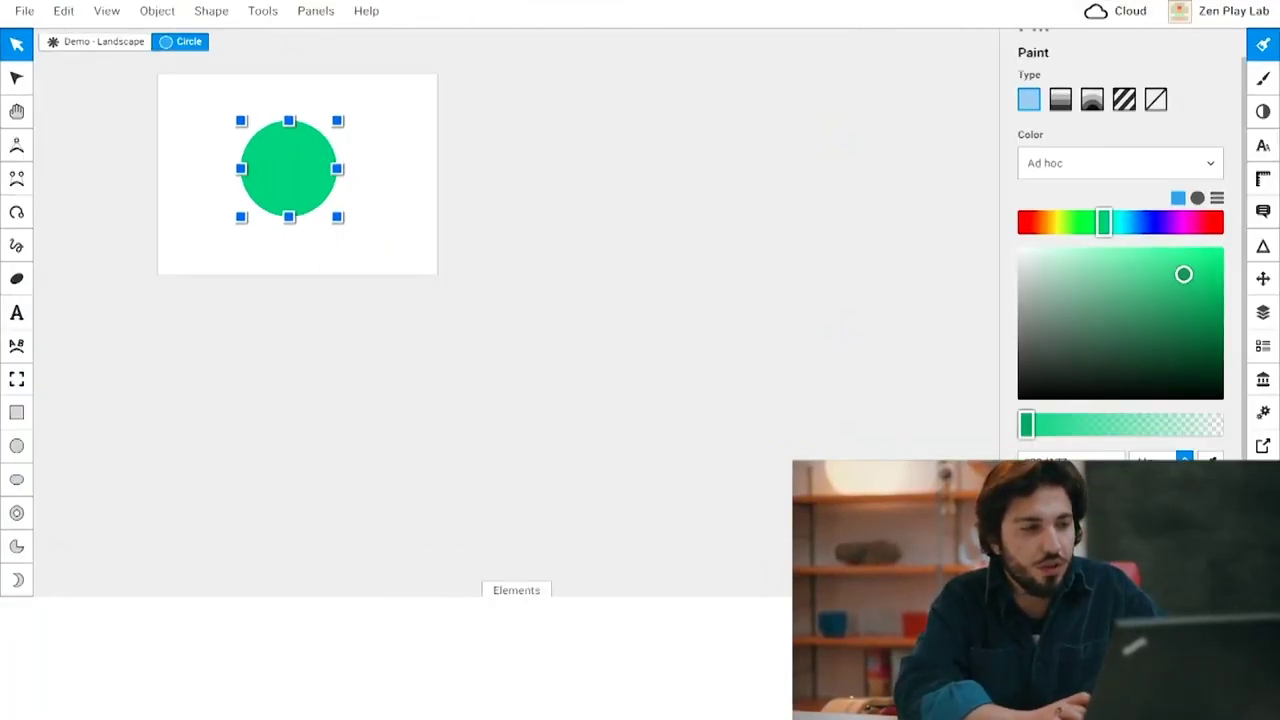
pyautogui.moveTo(1183, 274); pyautogui.dragTo(1115, 304)
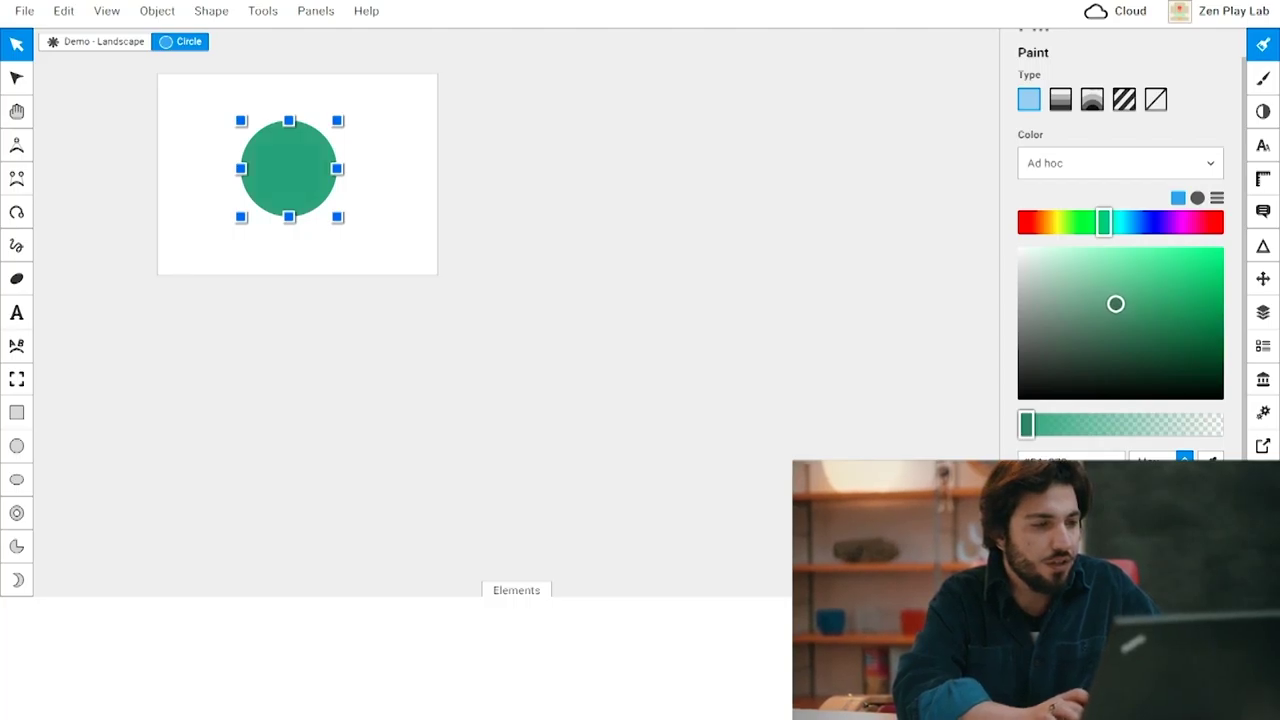
pyautogui.scroll(3, 279, 213)
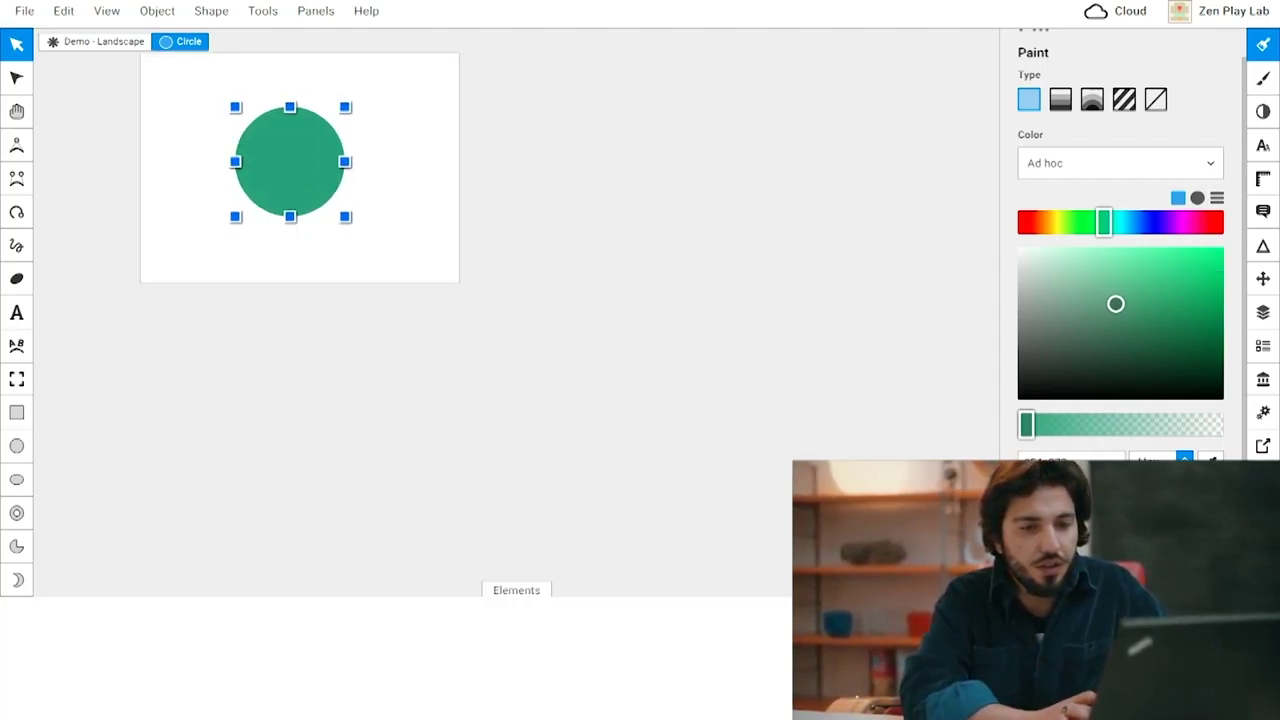
pyautogui.moveTo(1103, 222); pyautogui.dragTo(1173, 222)
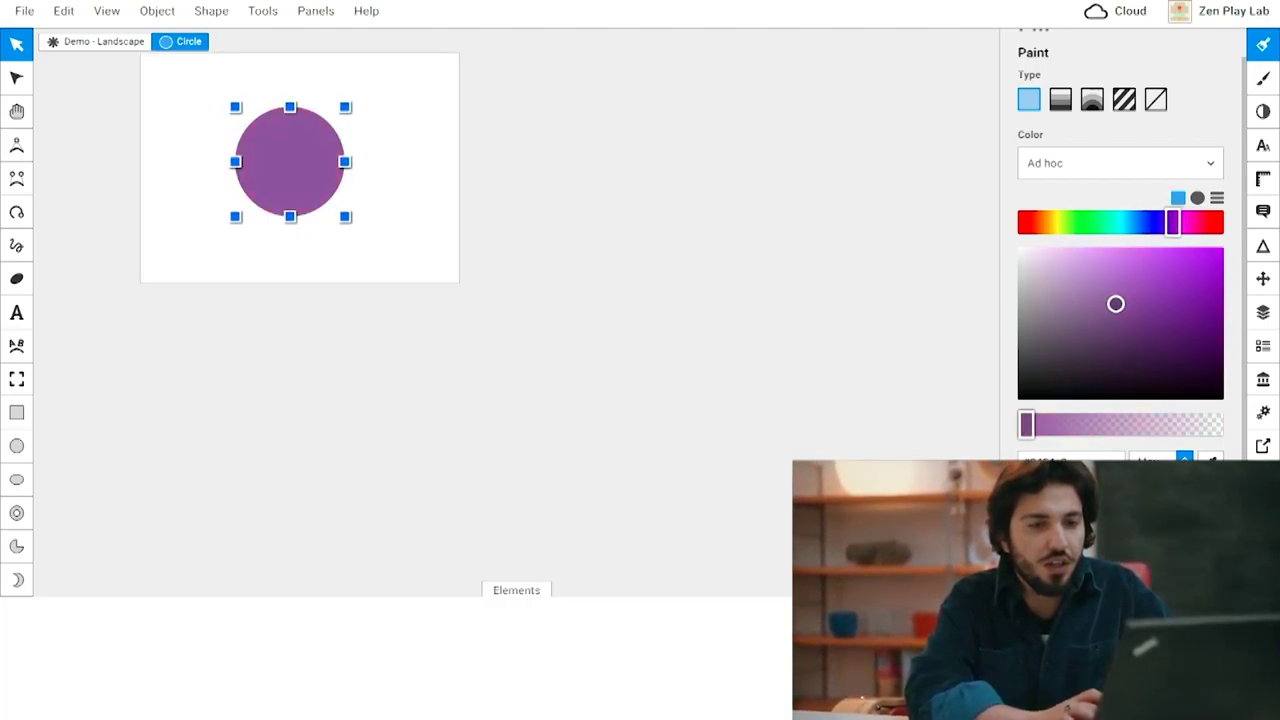
# Switch the circle's fill to a linear gradient and show its color stops for editing.
pyautogui.click(1060, 99)
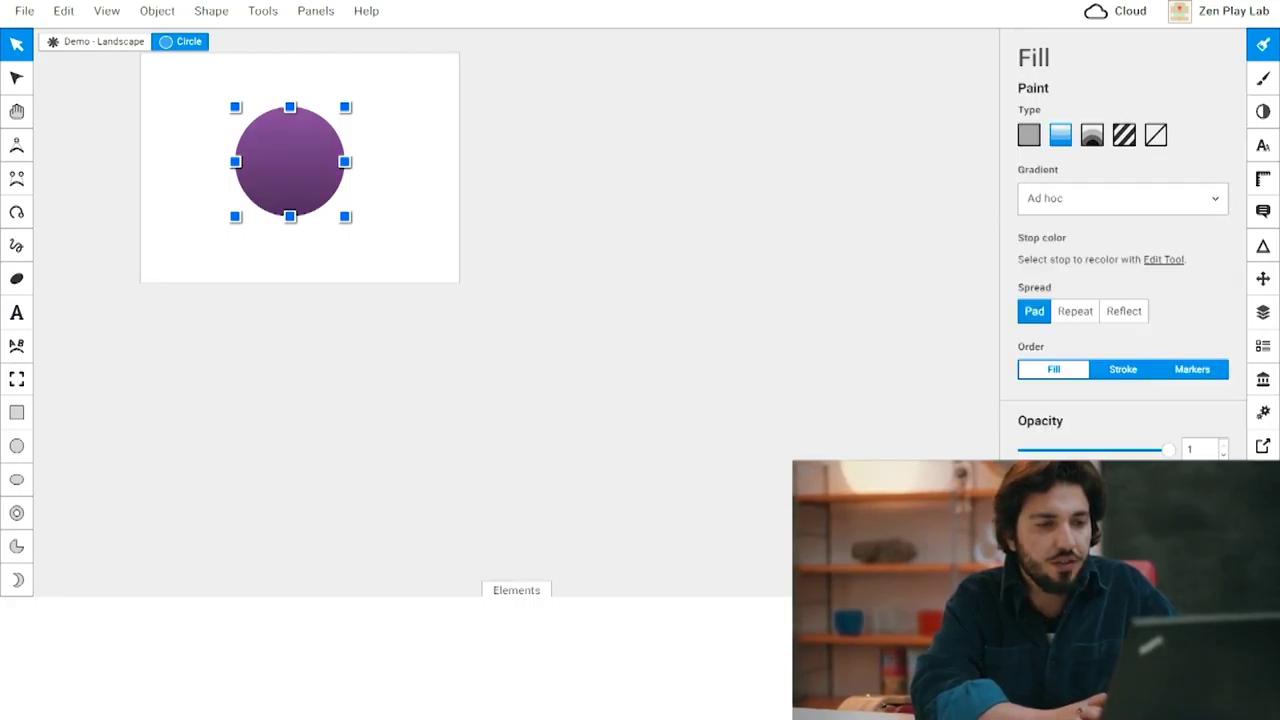
pyautogui.click(1122, 199)
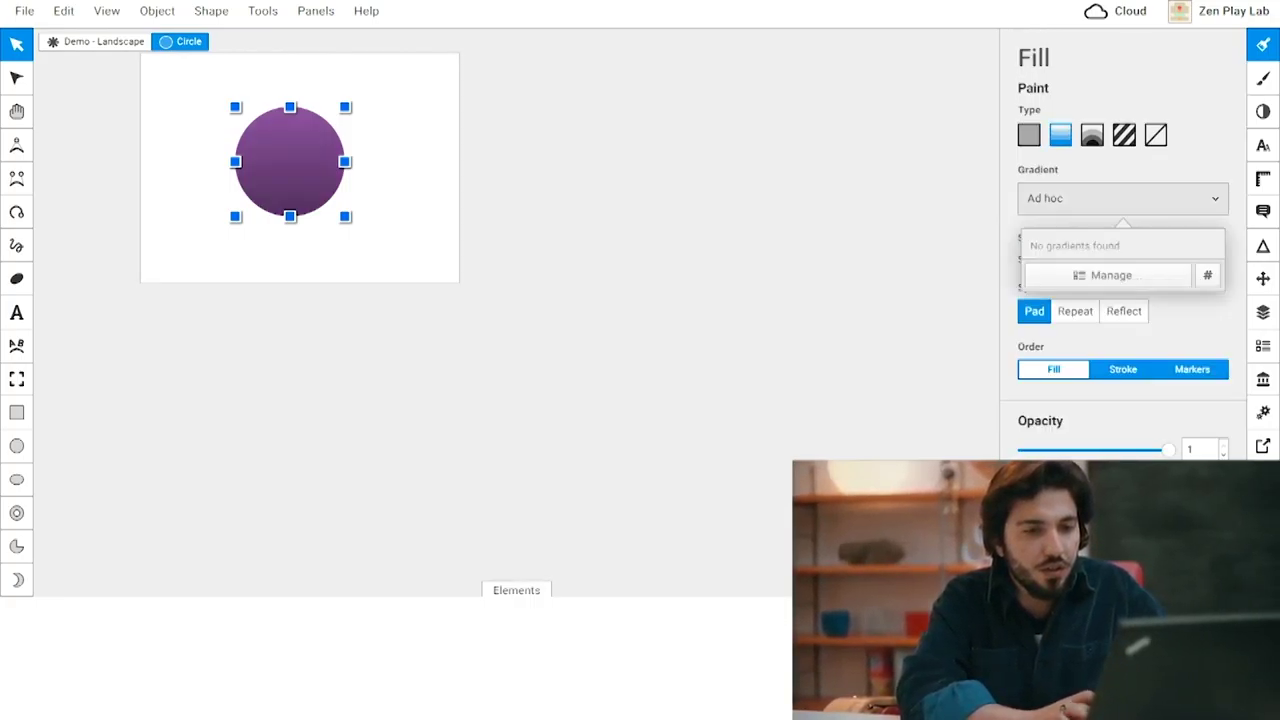
pyautogui.click(1122, 199)
pyautogui.click(1163, 260)
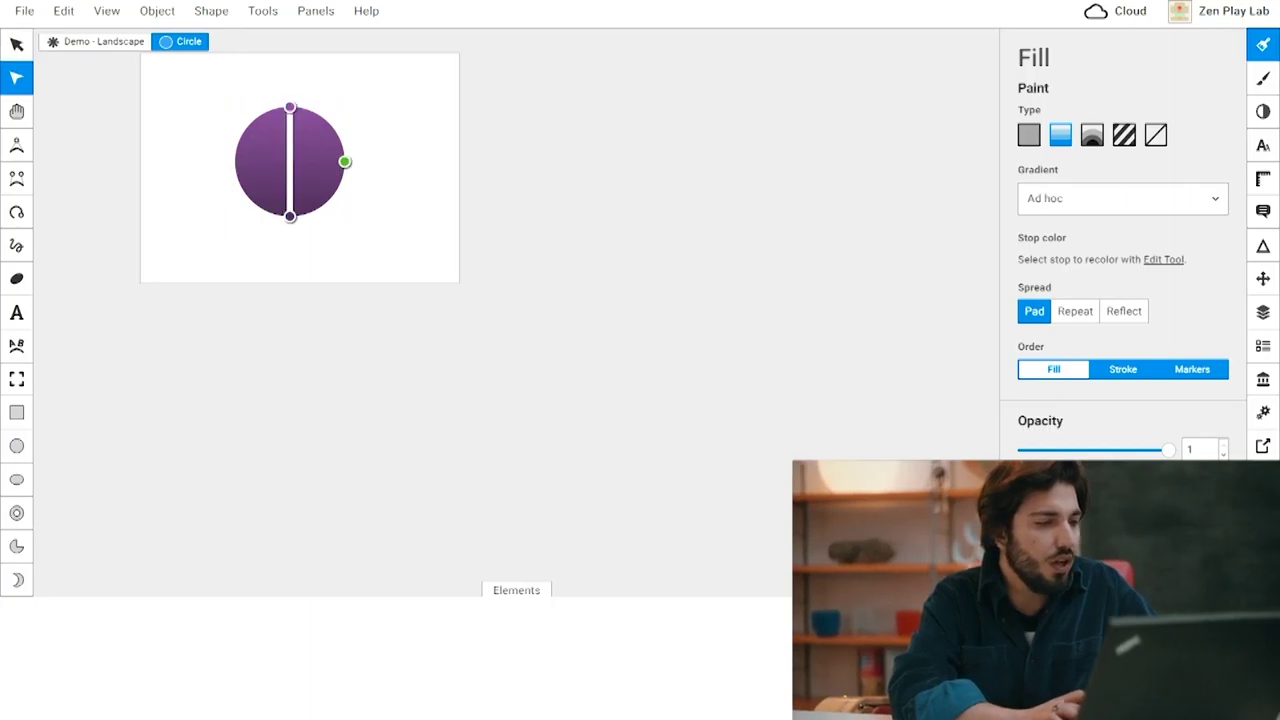
# Recolor the gradient stop at the circle's lower end to a pale cream yellow.
pyautogui.click(290, 217)
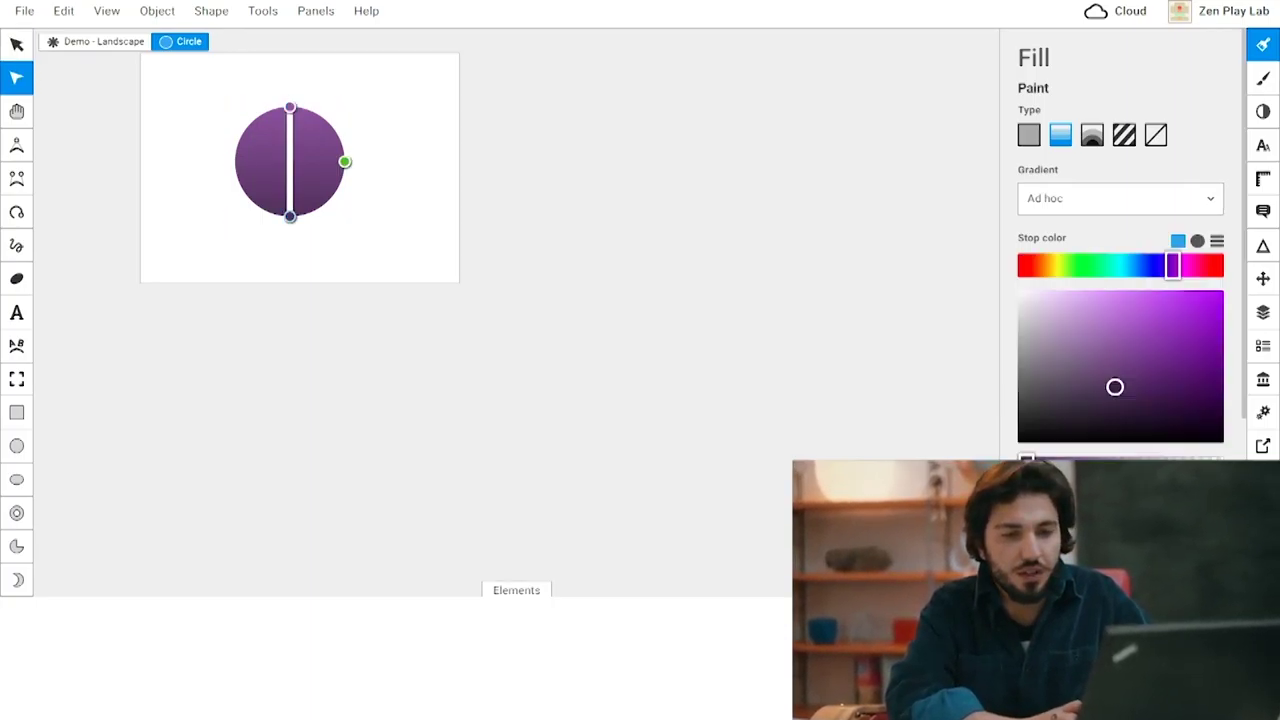
pyautogui.moveTo(1115, 387)
pyautogui.mouseDown()
pyautogui.moveTo(1069, 309)
pyautogui.moveTo(1046, 299)
pyautogui.mouseUp()
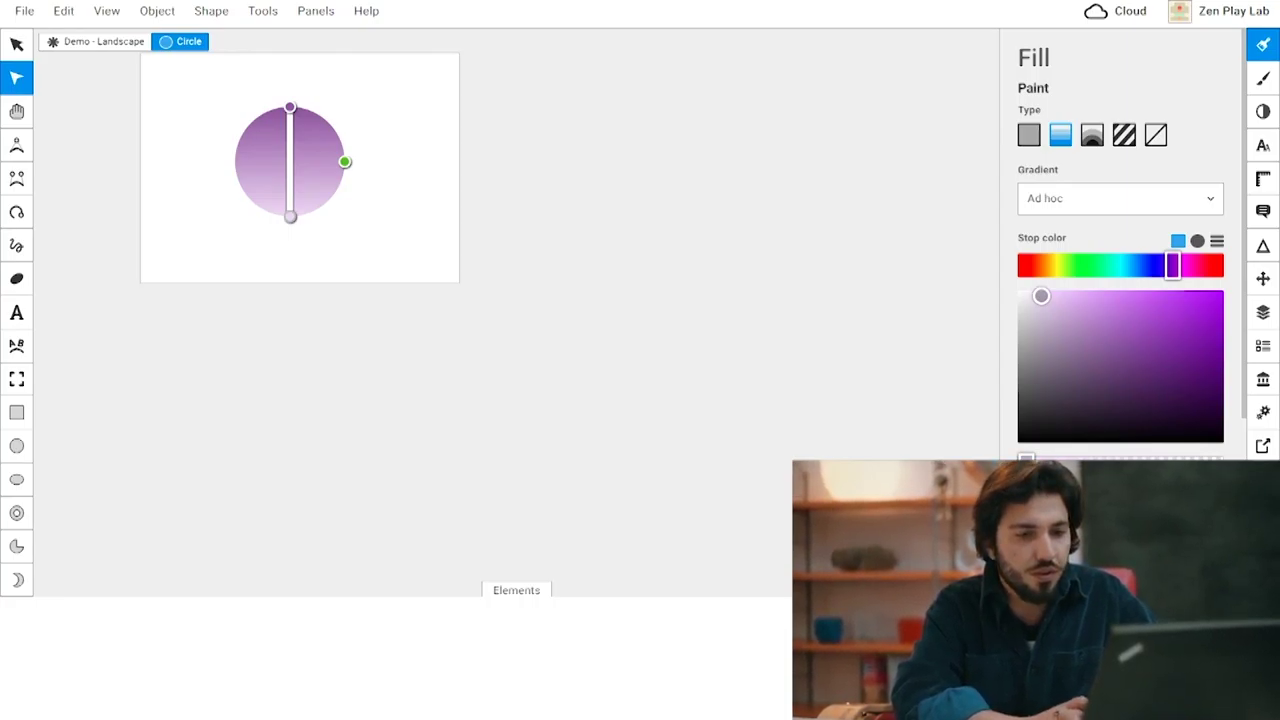
pyautogui.moveTo(1173, 265); pyautogui.dragTo(1057, 265)
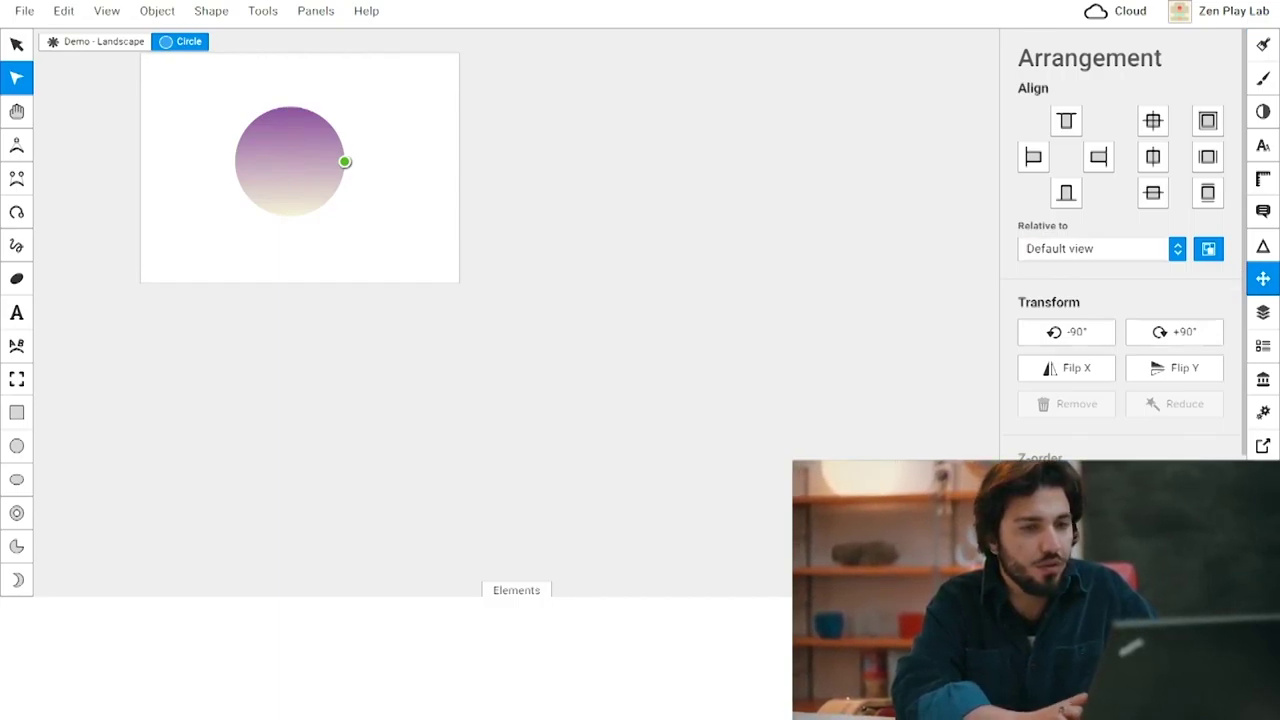
# Return to editing the circle's gradient and recolor its upper stop bright turquoise and its lower stop bright yellow.
pyautogui.press('v')
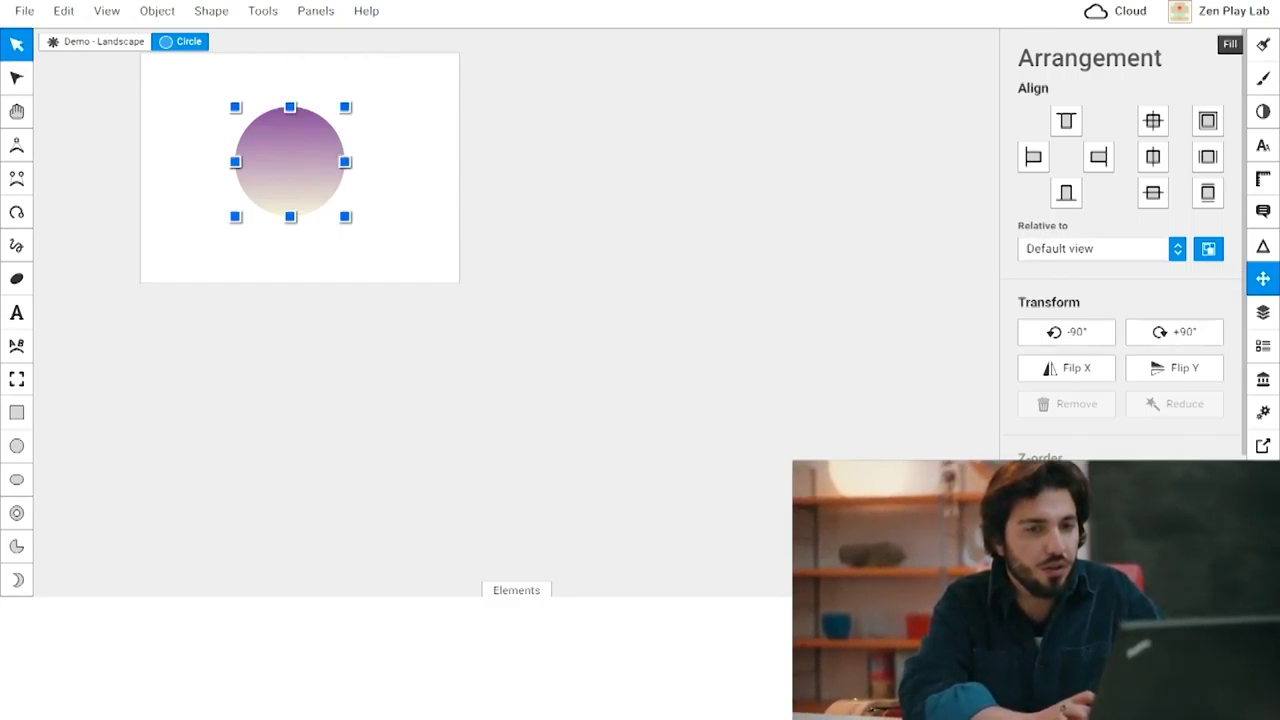
pyautogui.click(1263, 44)
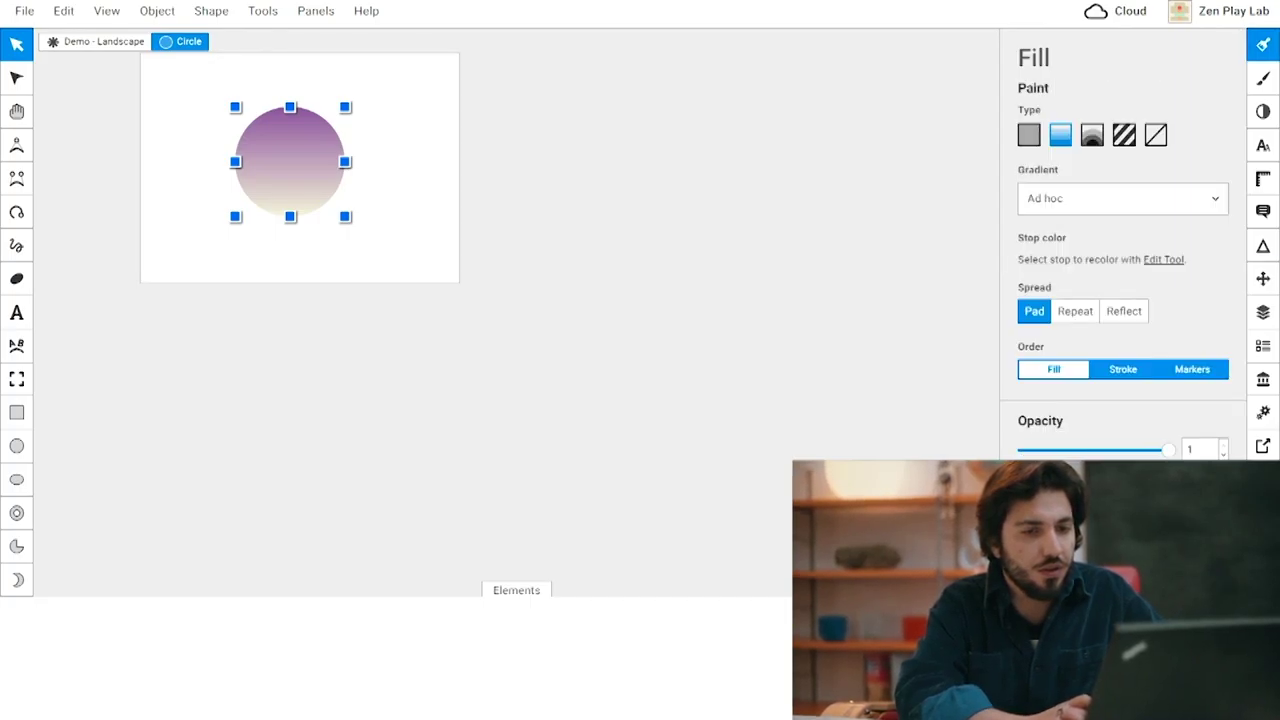
pyautogui.press('e')
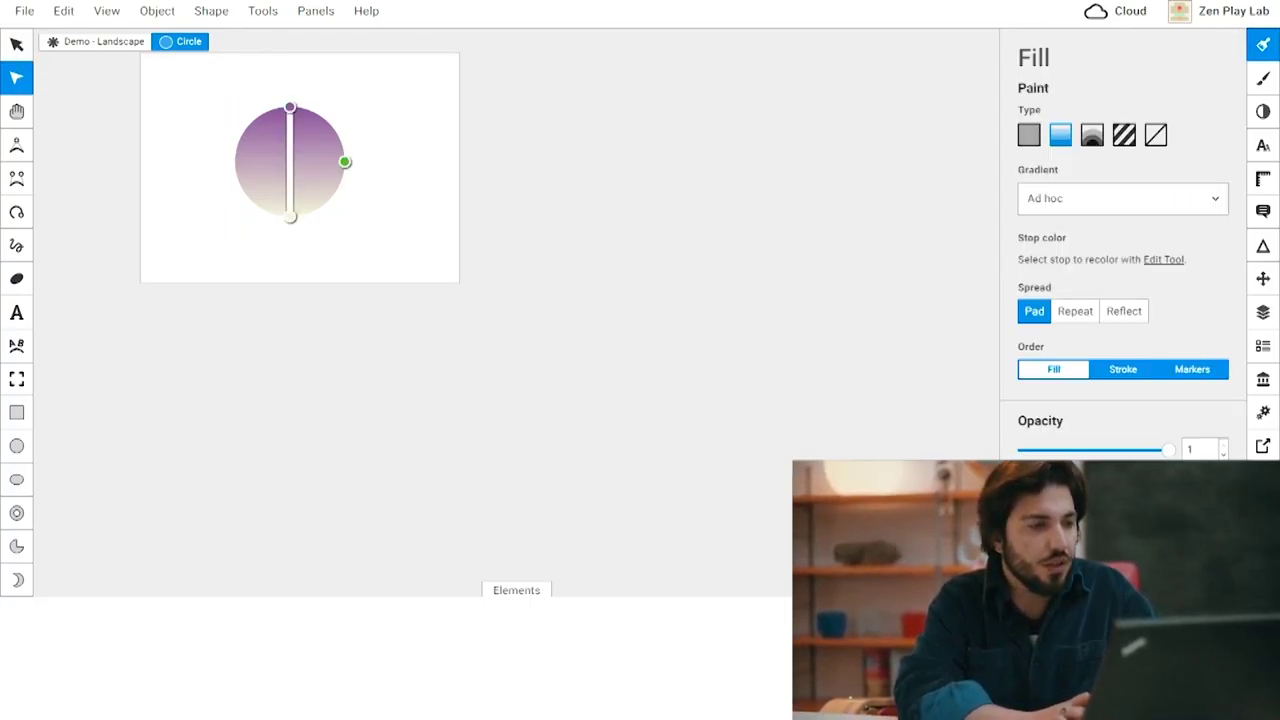
pyautogui.click(290, 107)
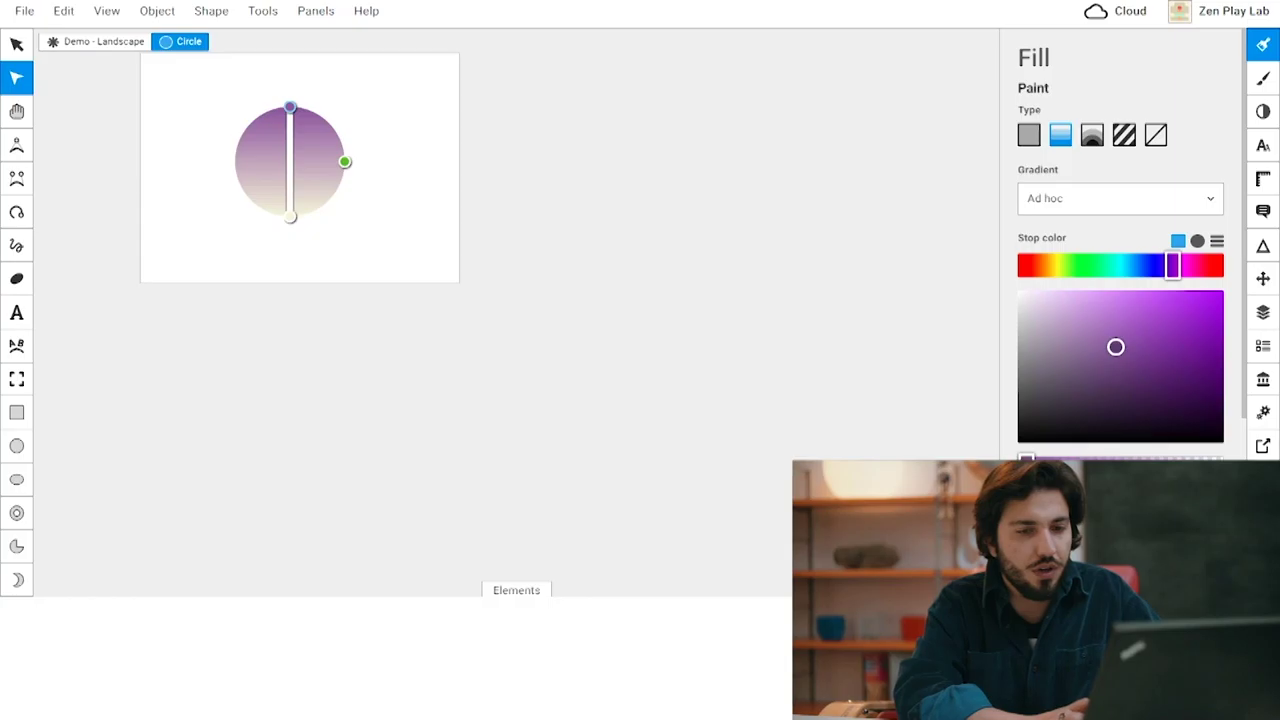
pyautogui.moveTo(1173, 265); pyautogui.dragTo(1115, 265)
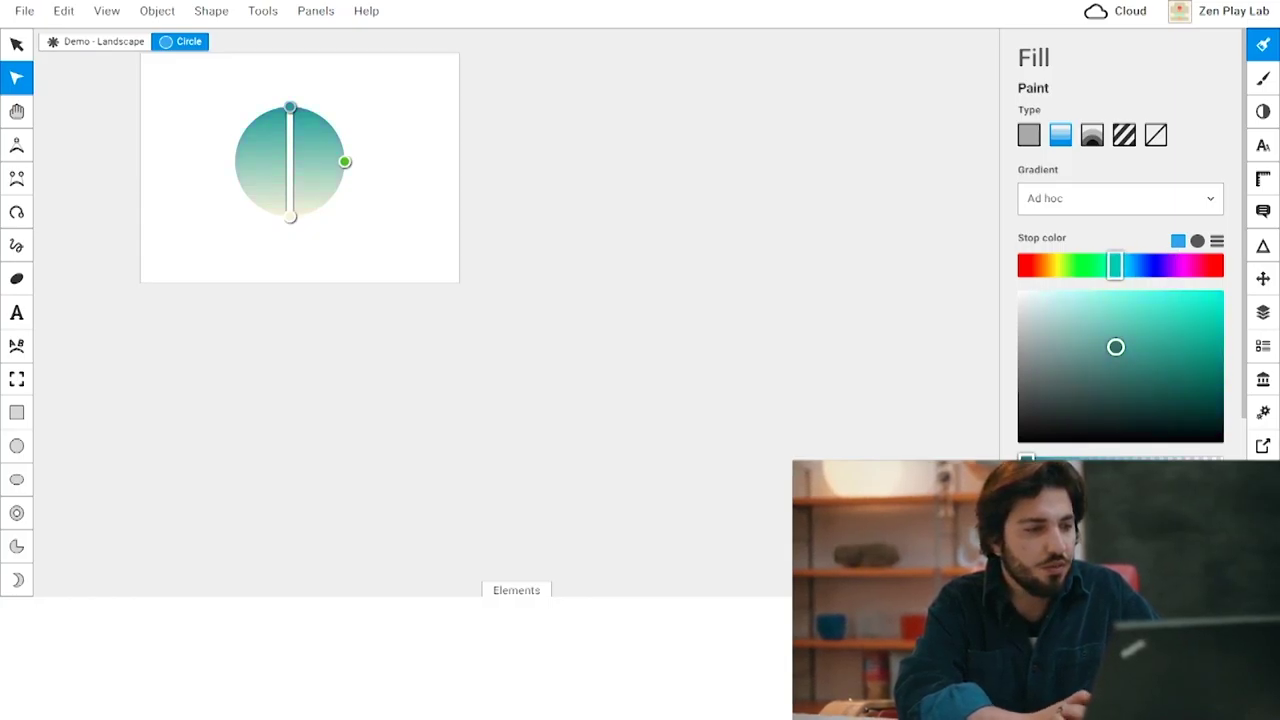
pyautogui.moveTo(1115, 347); pyautogui.dragTo(1168, 305)
pyautogui.click(290, 216)
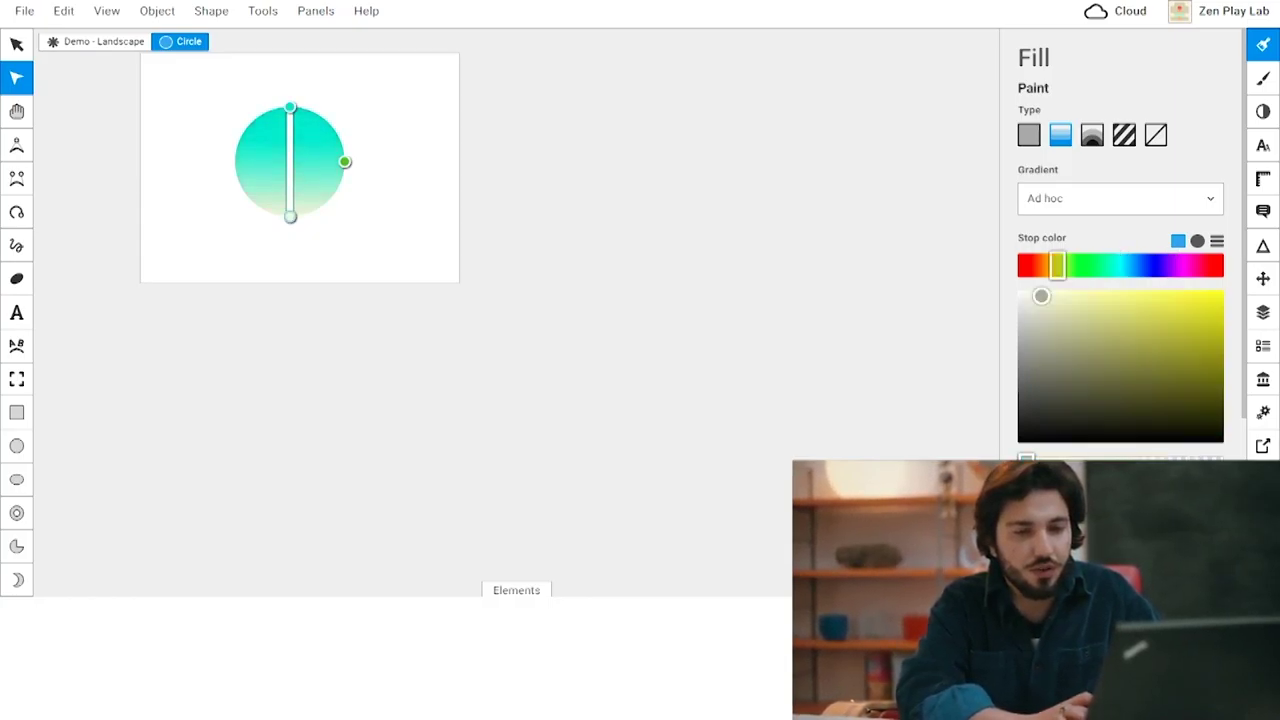
pyautogui.click(1193, 301)
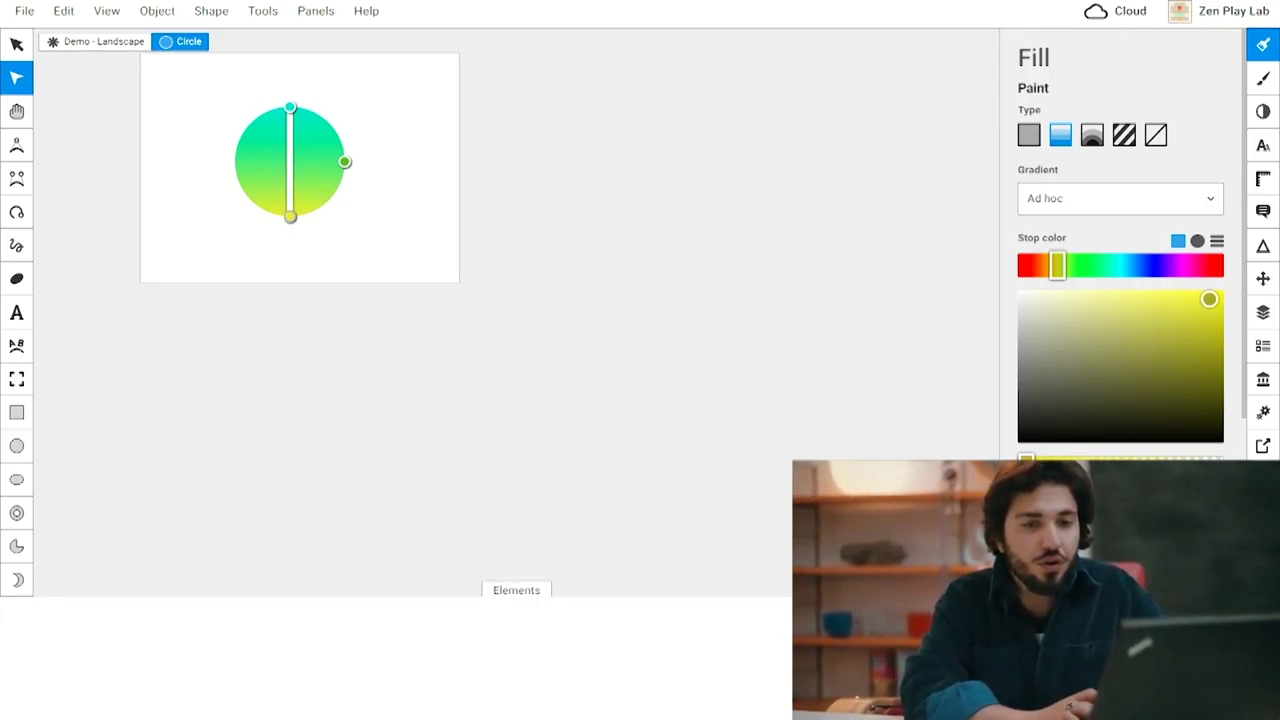
# Give the circle a solid black (#000000) stroke and increase its width to form a thick outline.
pyautogui.click(1263, 78)
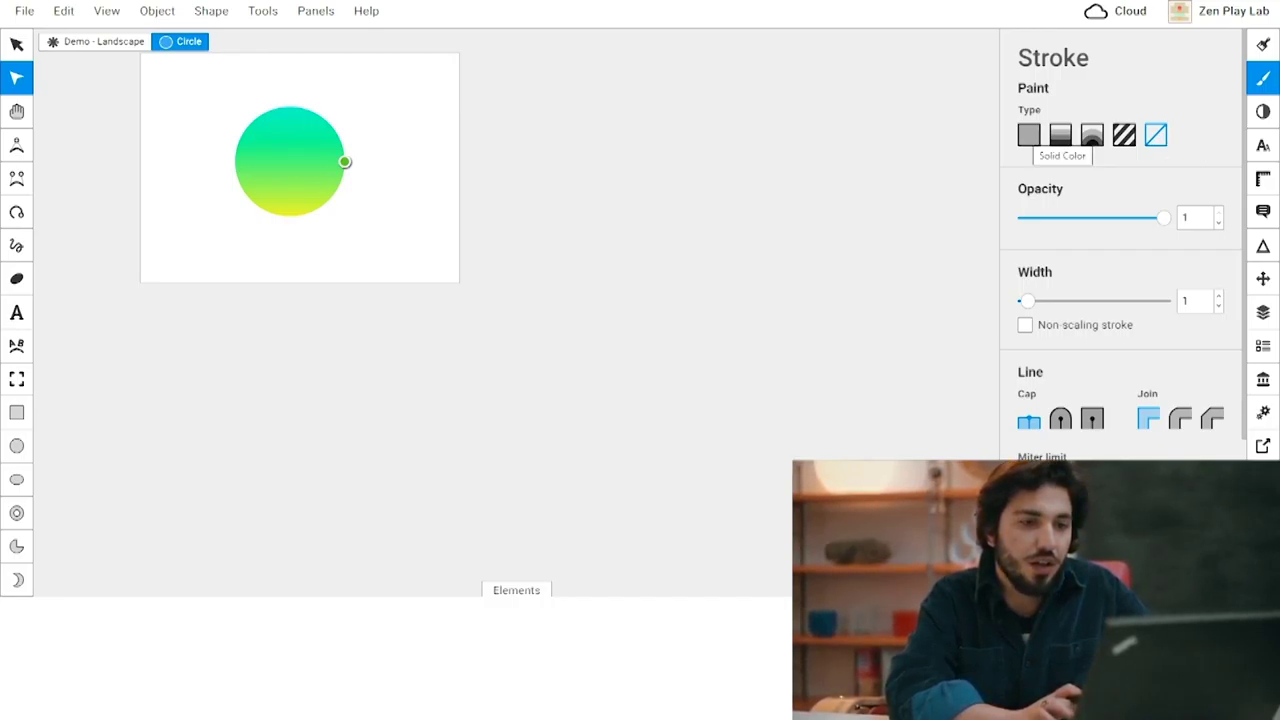
pyautogui.click(1029, 134)
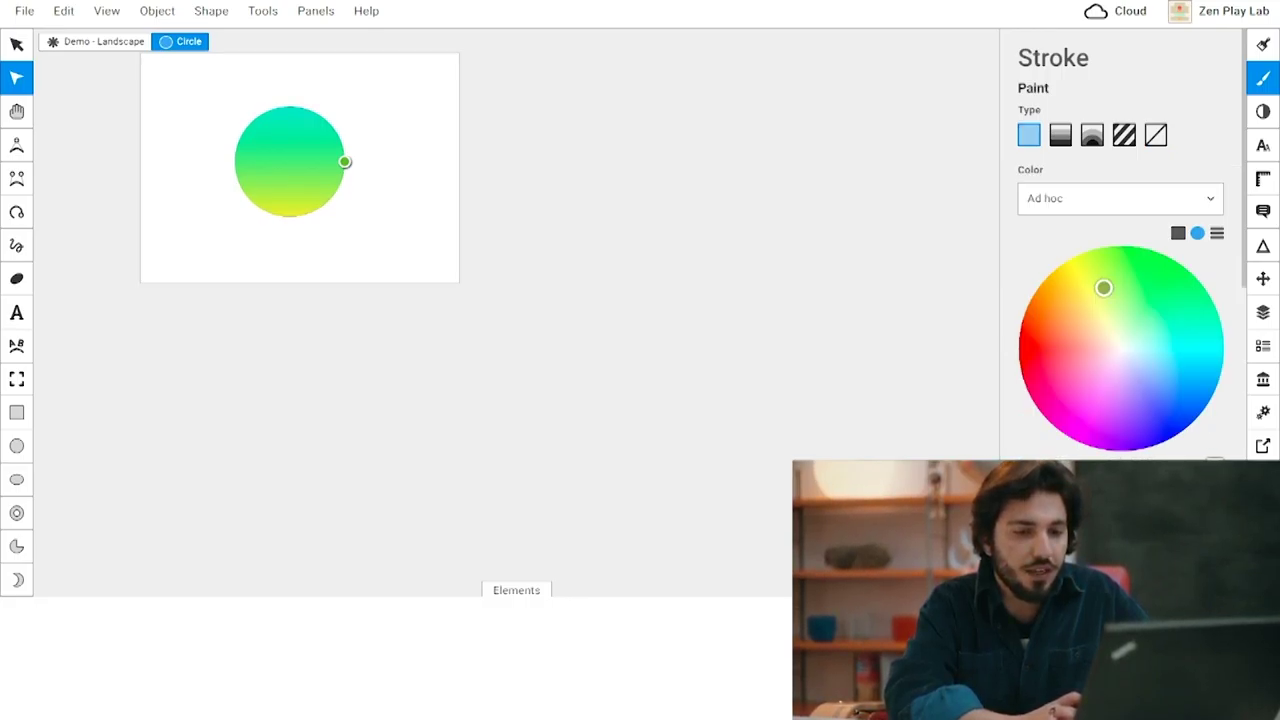
pyautogui.scroll(-5, 1120, 250)
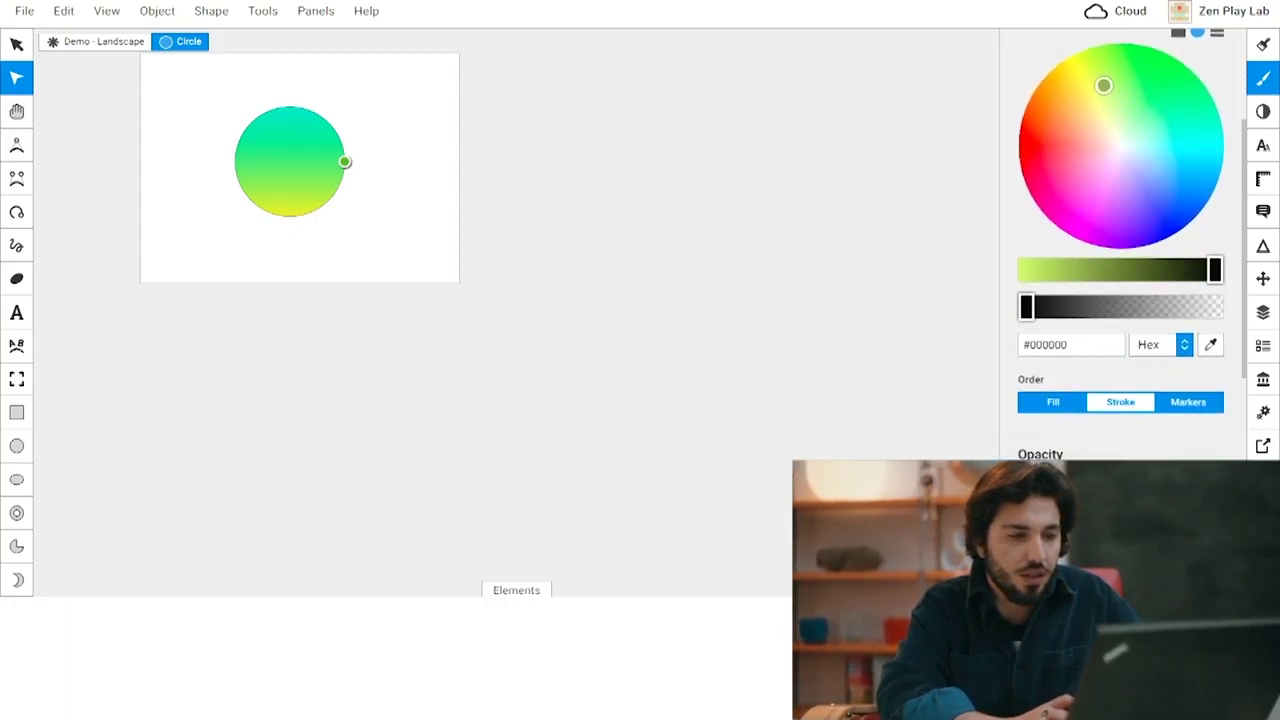
pyautogui.press('Up')
pyautogui.press('Up')
pyautogui.press('Up')
pyautogui.press('Up')
pyautogui.press('Up')
pyautogui.press('Up')
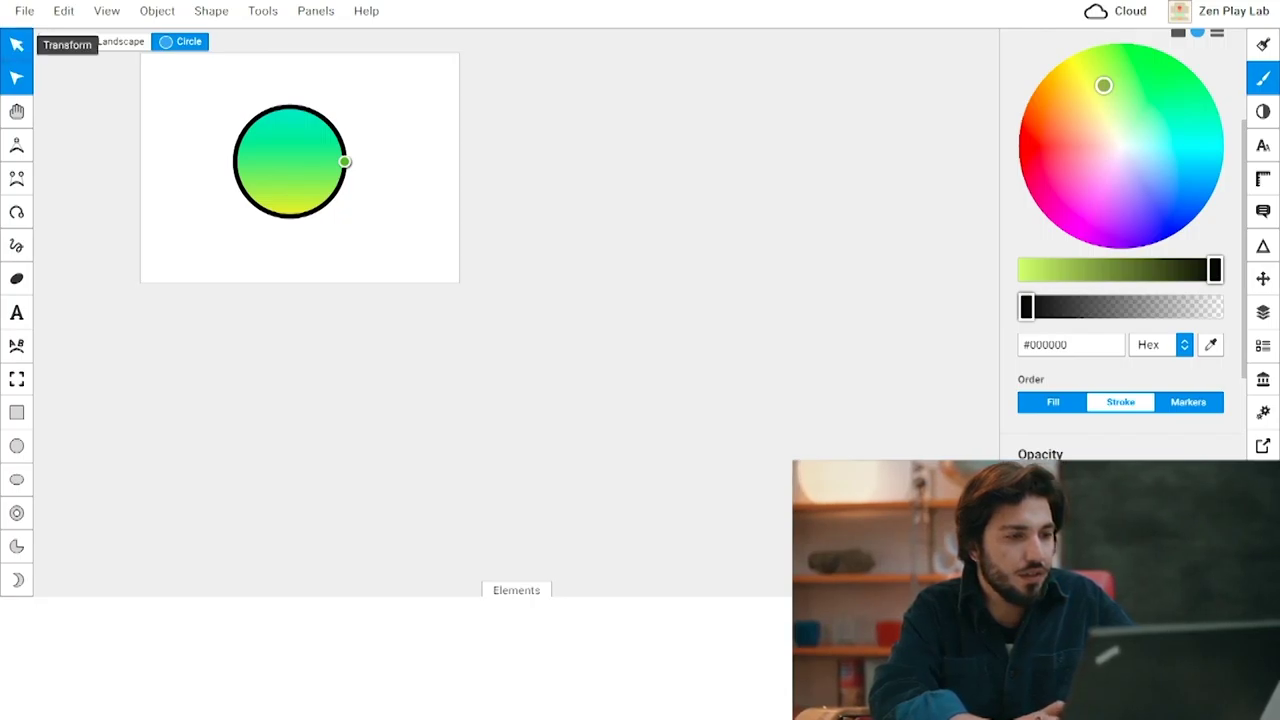
# Move the circle slightly right and down toward the middle of the artboard.
pyautogui.click(16, 44)
pyautogui.moveTo(290, 162); pyautogui.dragTo(307, 167)
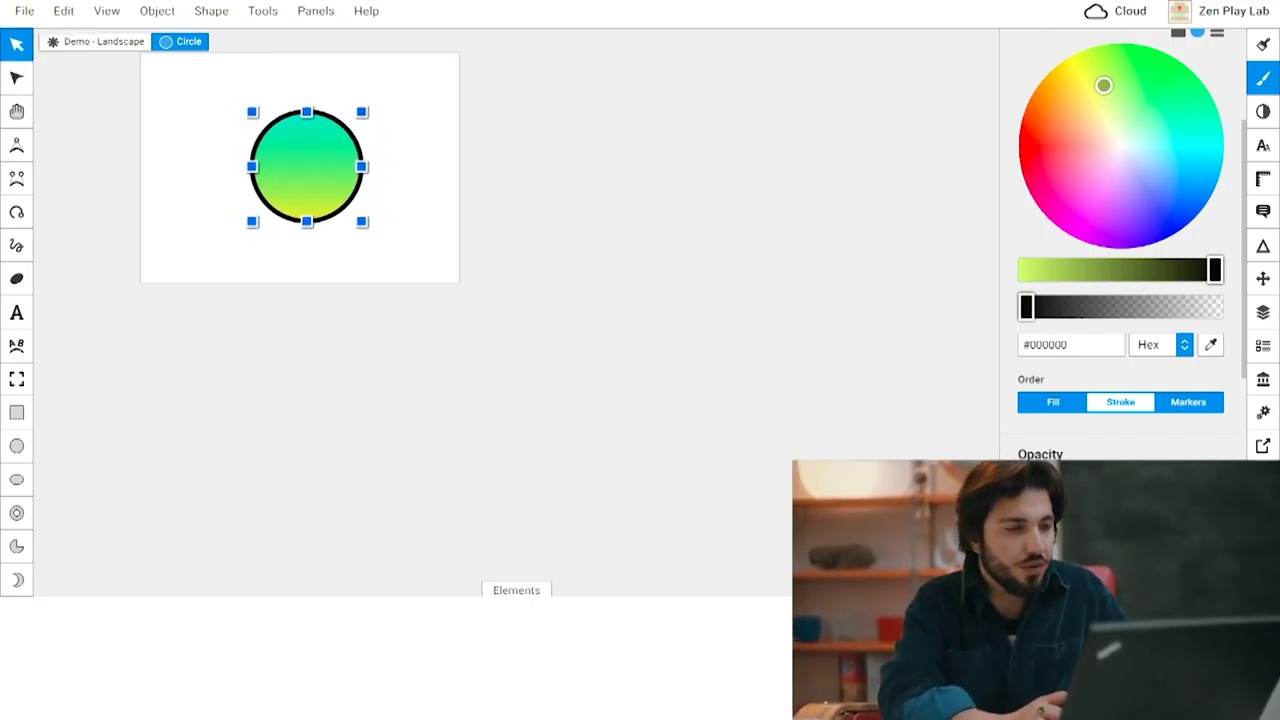
pyautogui.scroll(1, 321, 177)
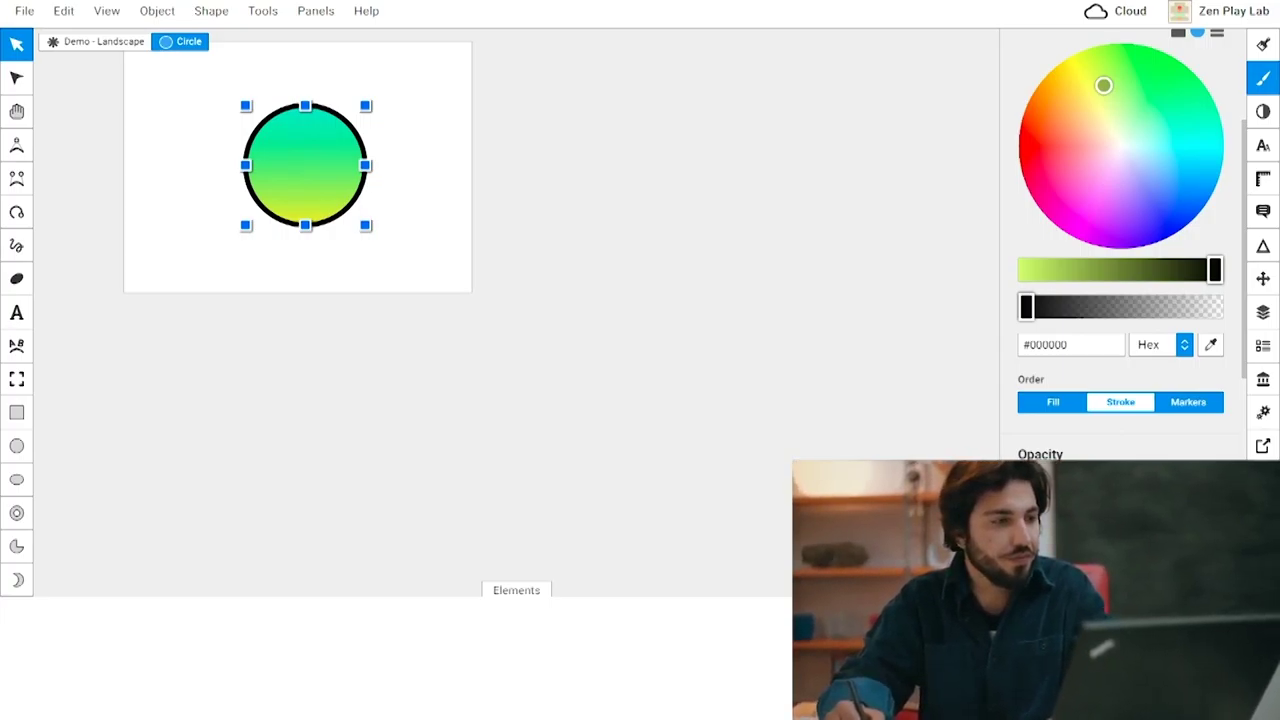
pyautogui.hotkey('ctrl', '+')
pyautogui.hotkey('ctrl', '+')
pyautogui.hotkey('ctrl', '+')
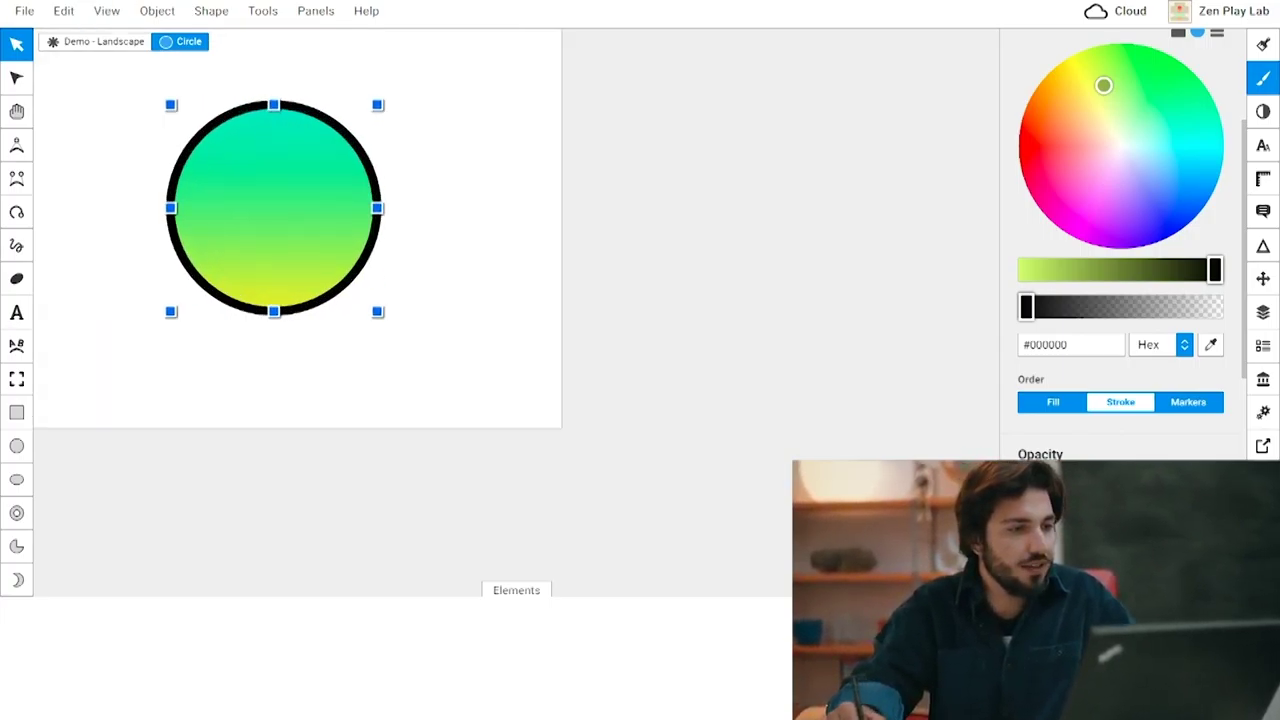
pyautogui.press('h')
pyautogui.moveTo(274, 208); pyautogui.dragTo(485, 281)
pyautogui.click(17, 45)
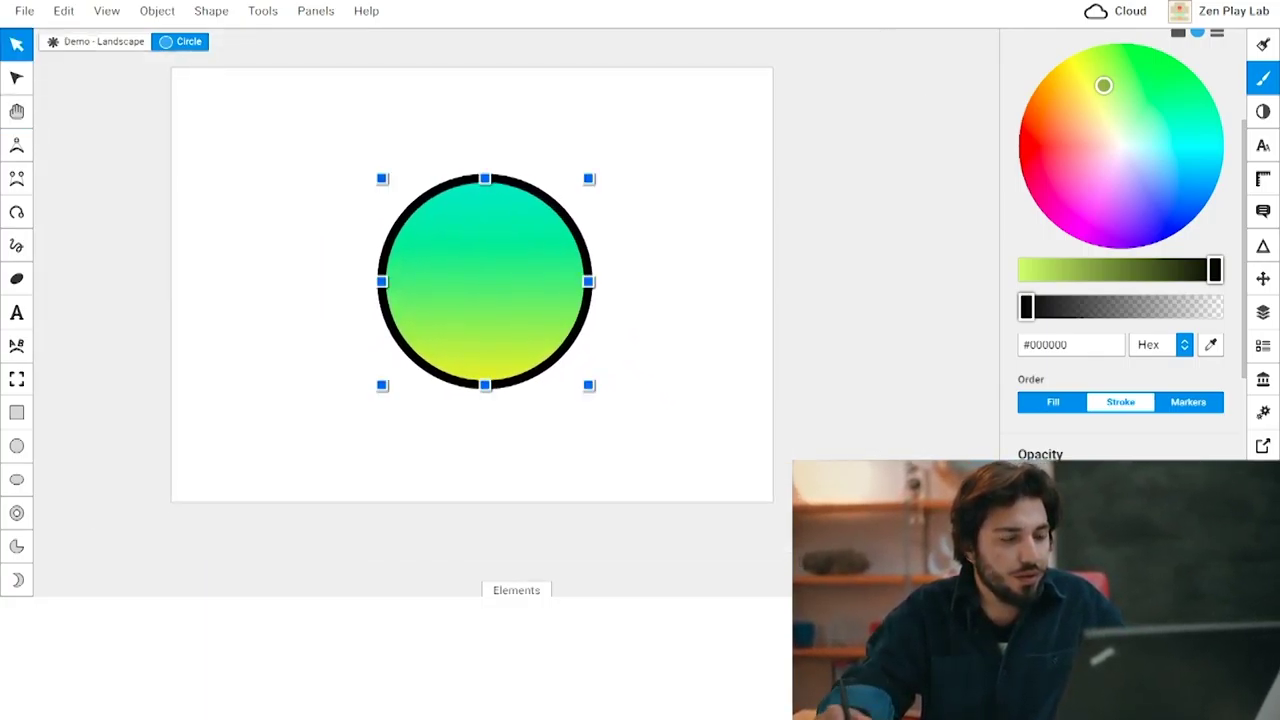
pyautogui.click(17, 111)
pyautogui.moveTo(485, 281)
pyautogui.mouseDown()
pyautogui.moveTo(463, 268)
pyautogui.moveTo(490, 291)
pyautogui.mouseUp()
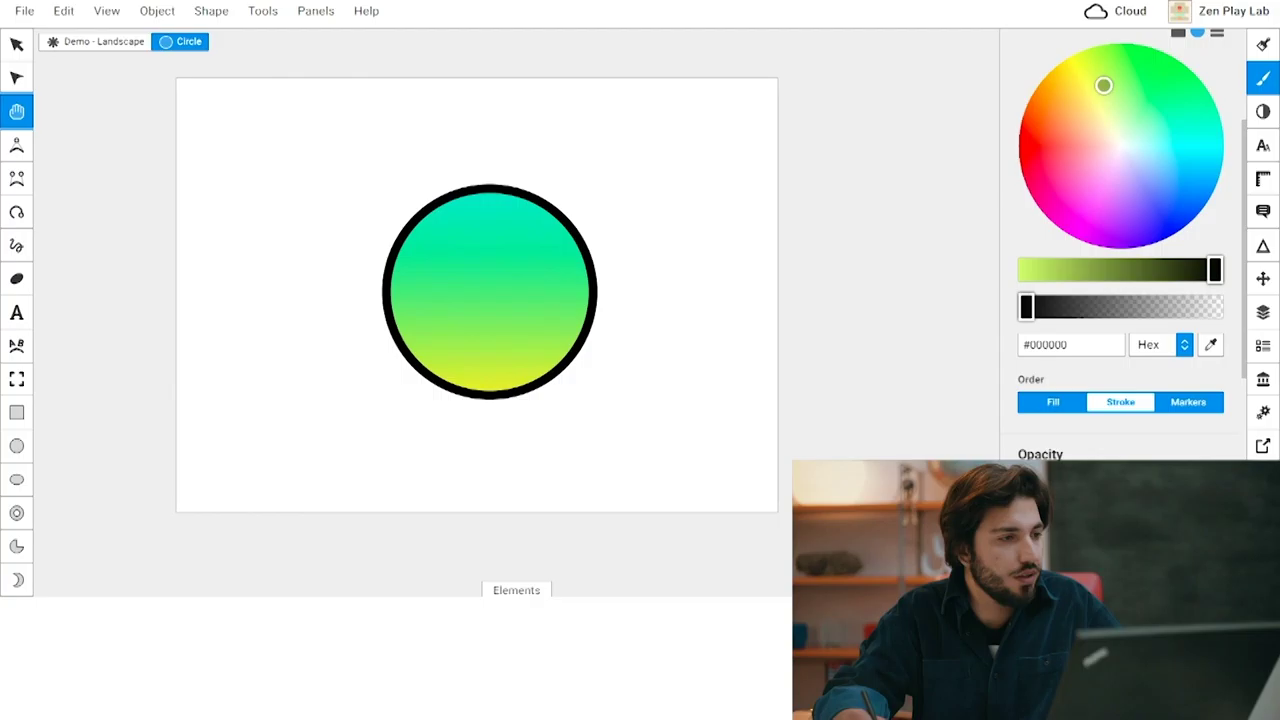
pyautogui.press('v')
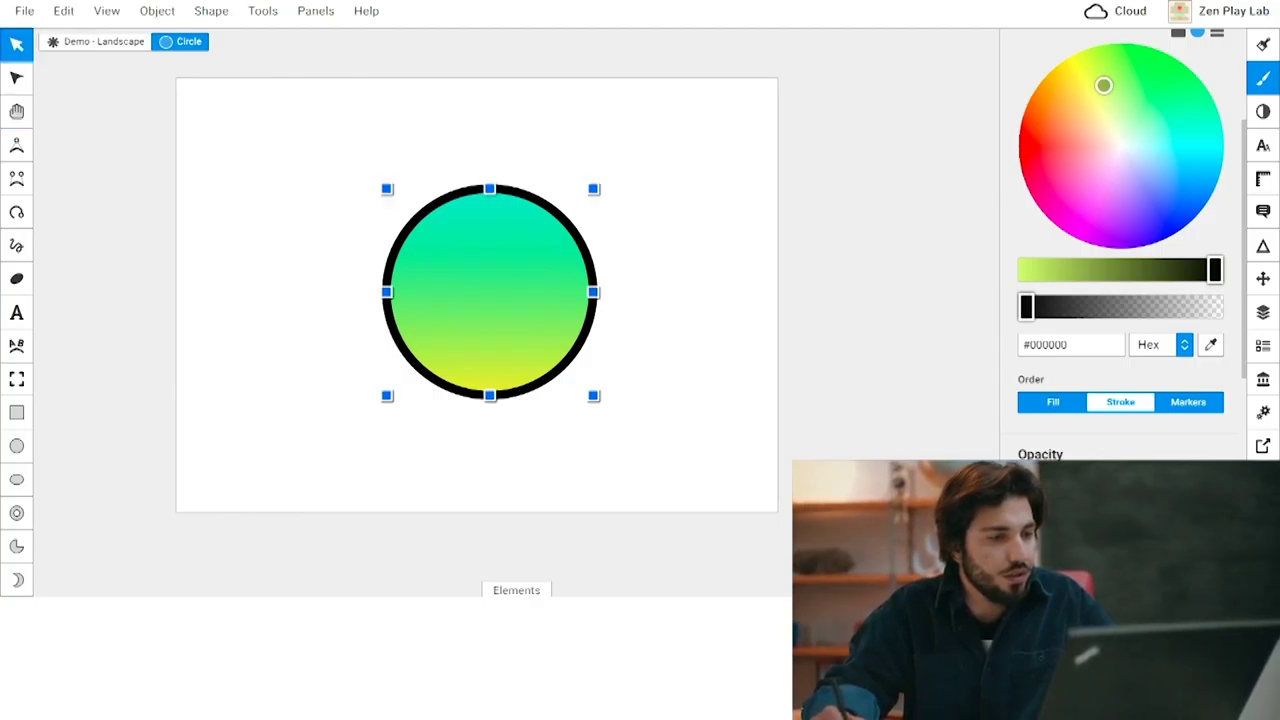
# Try squeezing the circle into a narrow upright ellipse, undo the transformation, and reselect the circle.
pyautogui.moveTo(387, 292); pyautogui.dragTo(455, 292)
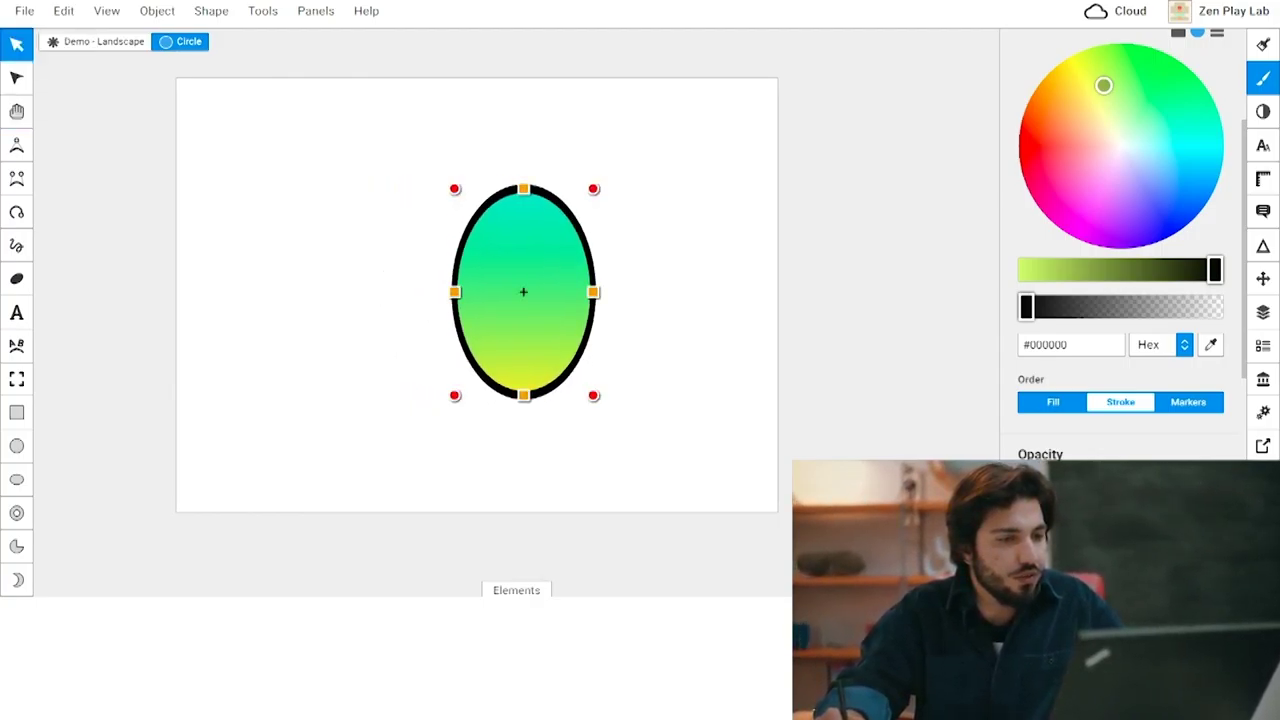
pyautogui.moveTo(545, 416); pyautogui.dragTo(468, 404)
pyautogui.hotkey('ctrl', 'z')
pyautogui.click(430, 425)
pyautogui.click(516, 334)
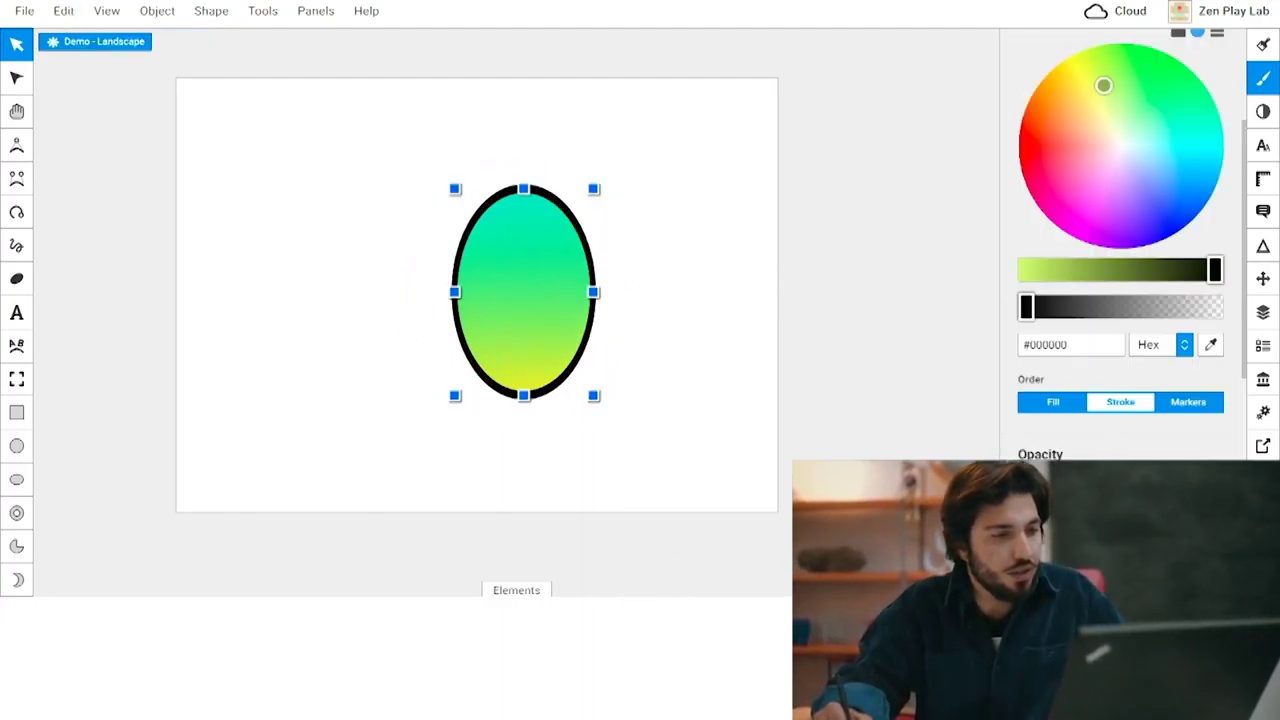
pyautogui.hotkey('ctrl', 'z')
pyautogui.click(430, 430)
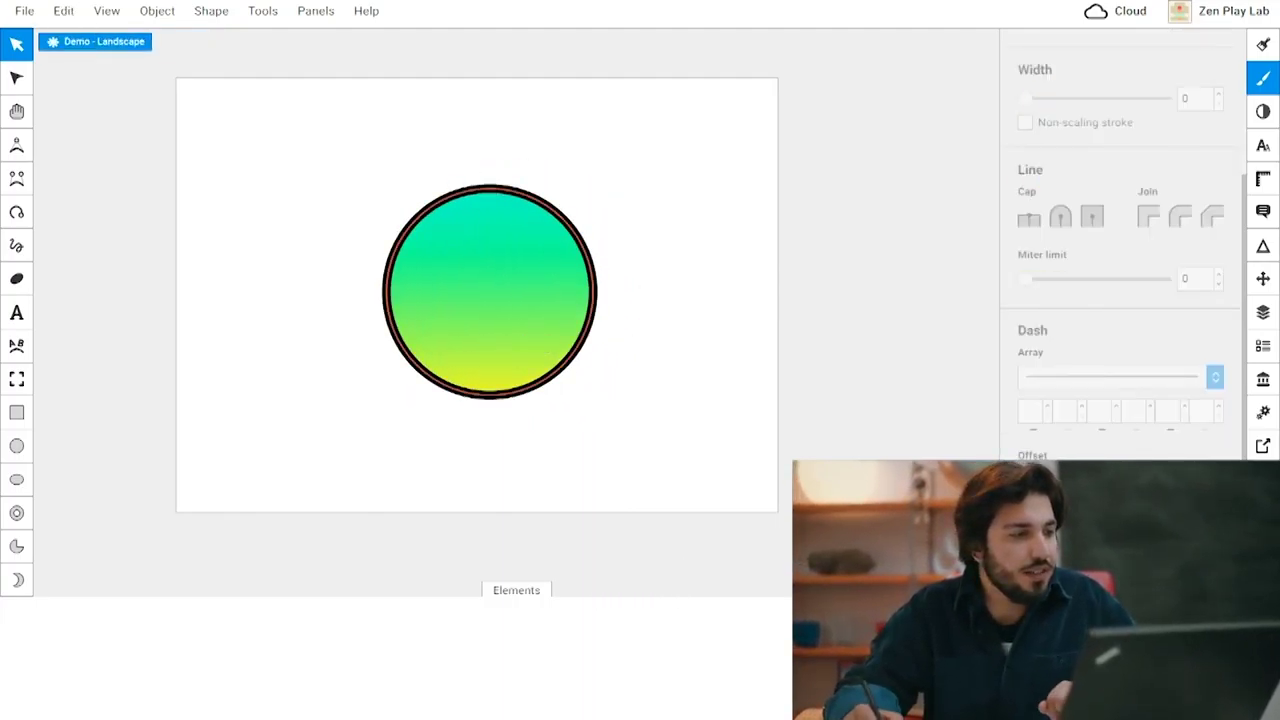
pyautogui.click(500, 325)
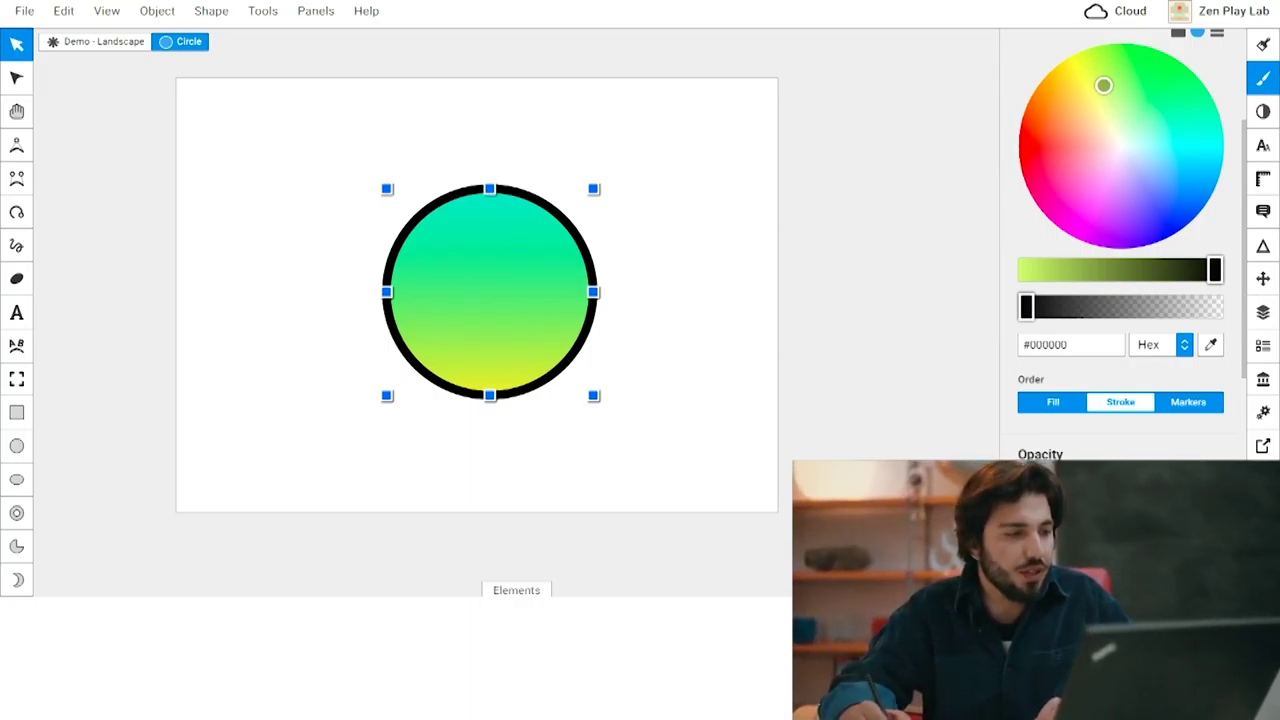
# Draw a rectangle wider than the circle across the circle's lower half.
pyautogui.click(16, 412)
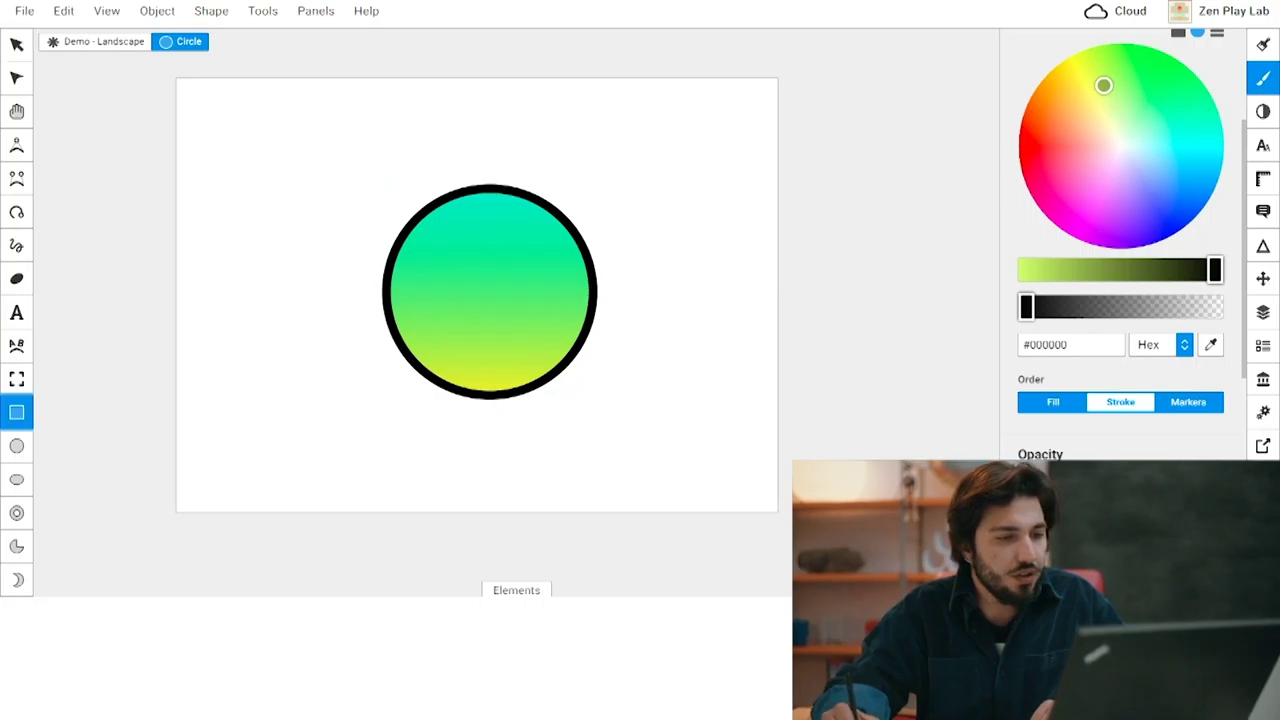
pyautogui.moveTo(297, 451)
pyautogui.mouseDown()
pyautogui.moveTo(566, 308)
pyautogui.moveTo(694, 278)
pyautogui.mouseUp()
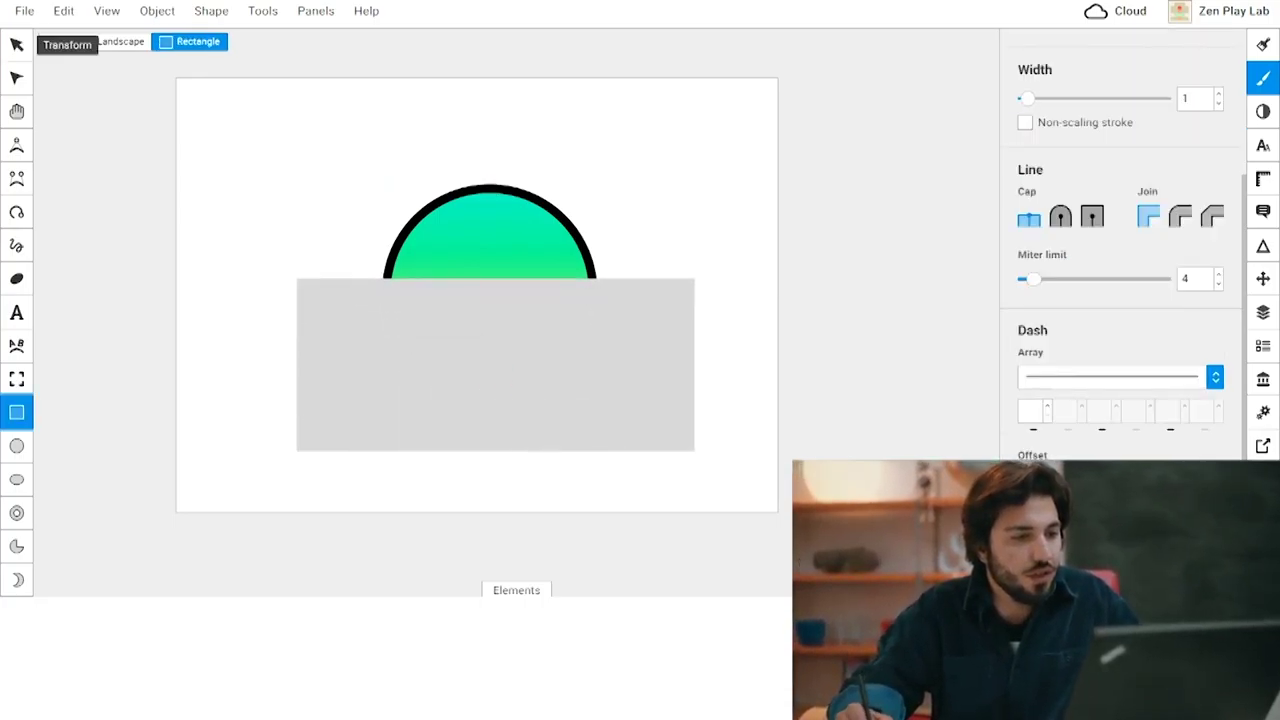
pyautogui.click(16, 44)
# Select the circle together with the rectangle and subtract the rectangle from the circle.
pyautogui.click(490, 235)
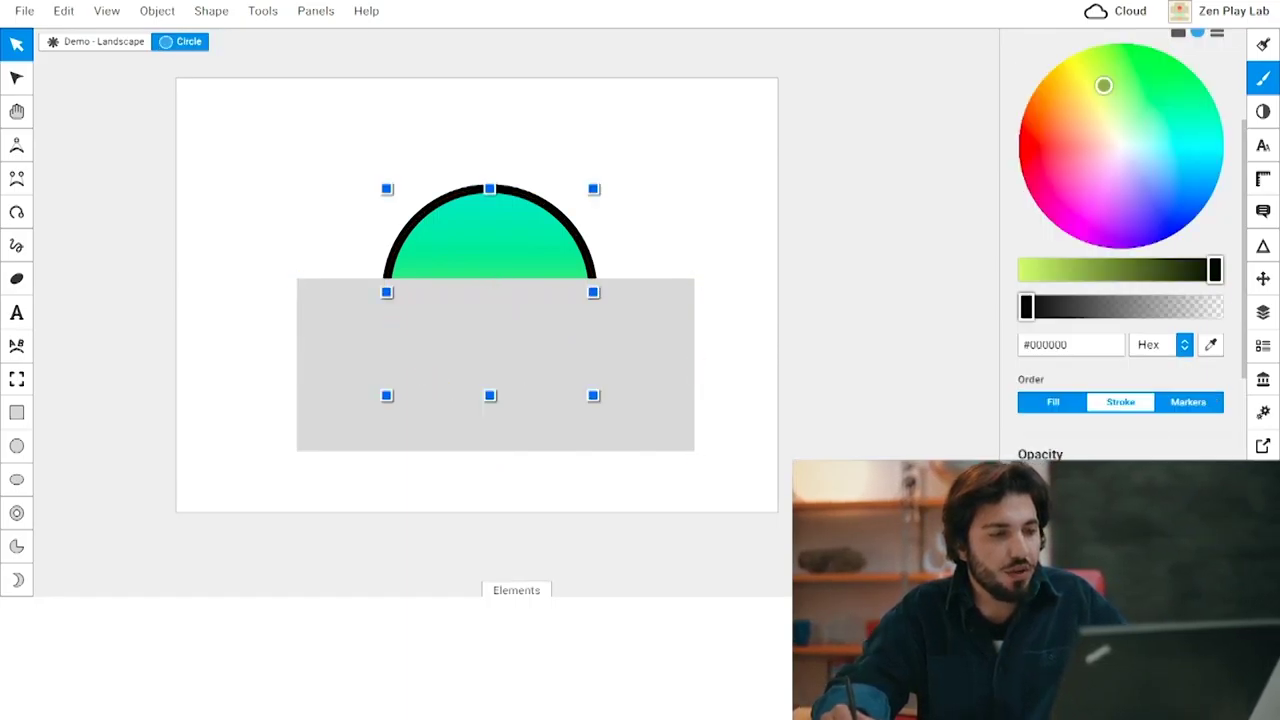
pyautogui.keyDown('shift'); pyautogui.click(490, 235); pyautogui.keyUp('shift')
pyautogui.keyDown('shift'); pyautogui.click(490, 235); pyautogui.keyUp('shift')
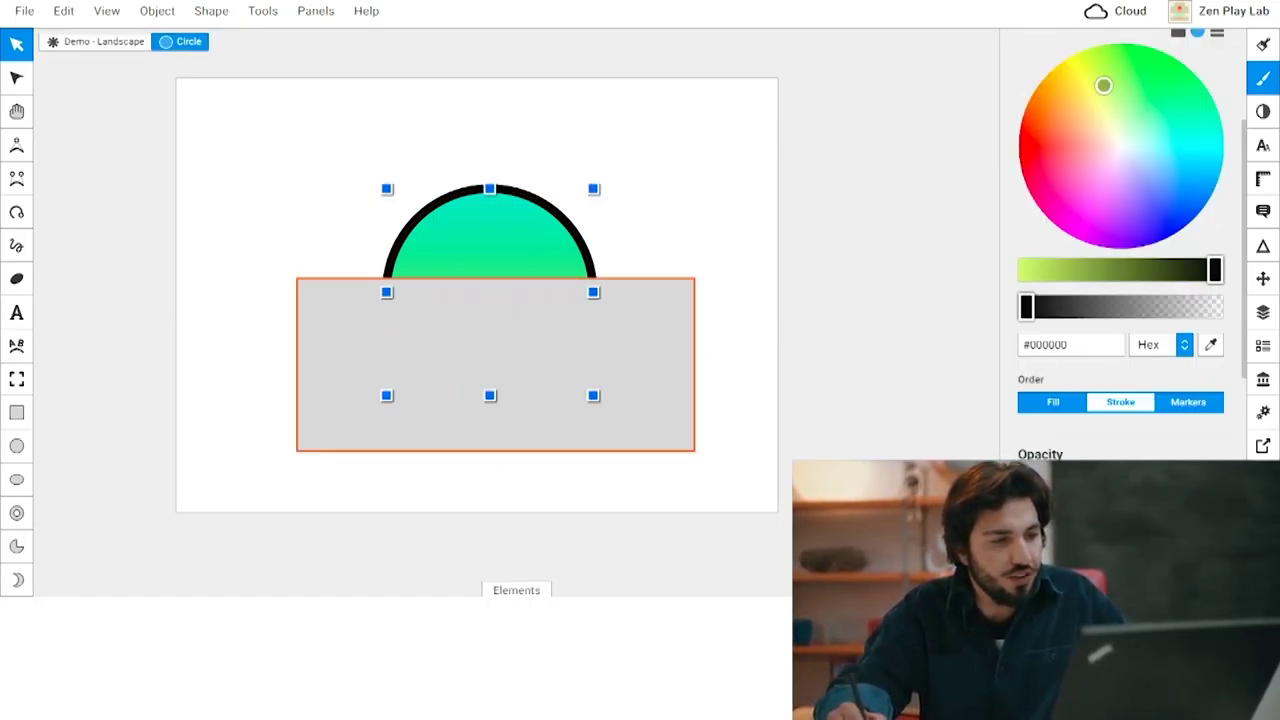
pyautogui.press('shift')
pyautogui.keyDown('shift'); pyautogui.click(337, 400); pyautogui.keyUp('shift')
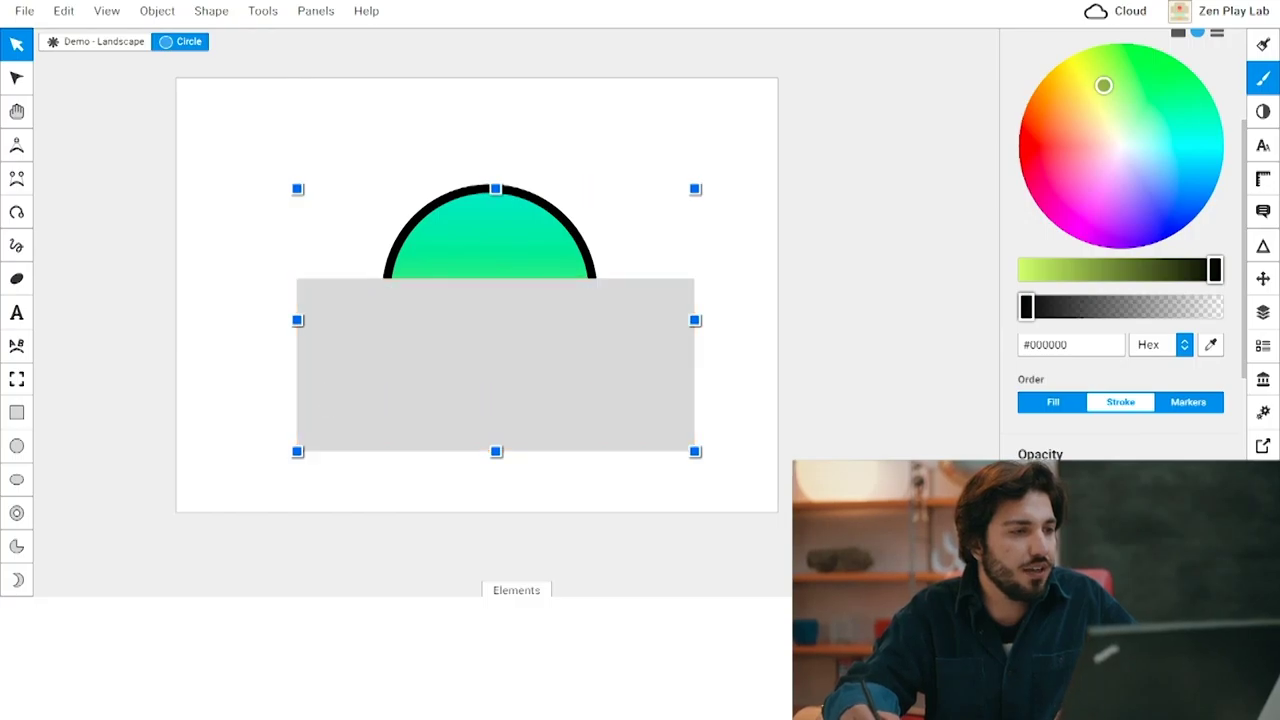
pyautogui.click(211, 11)
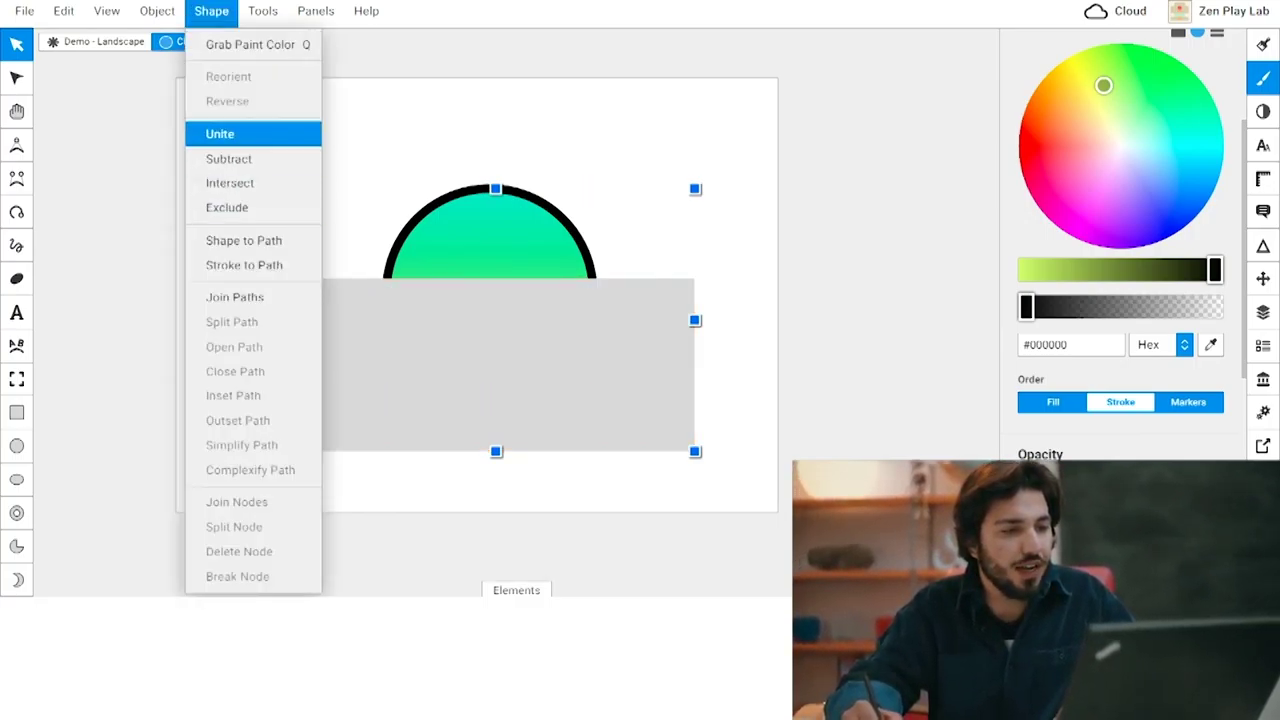
pyautogui.click(229, 158)
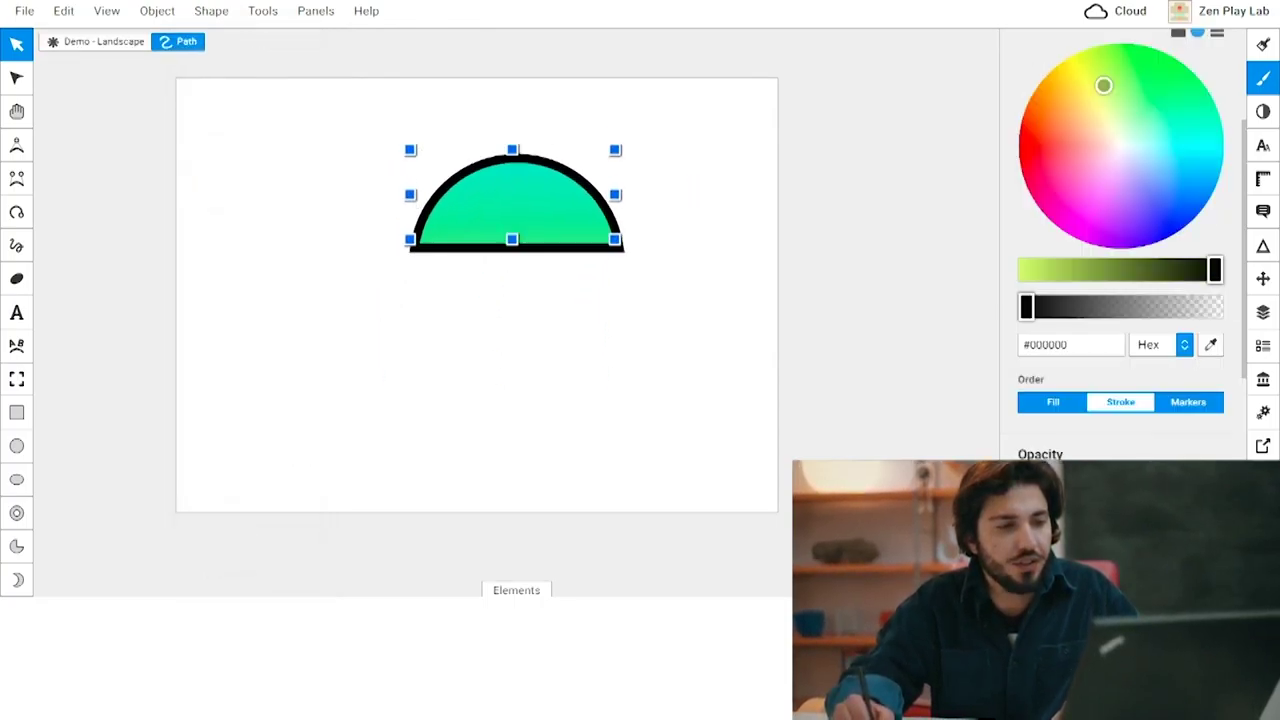
# Try moving the cut half-circle, and undo both the move and the subtraction.
pyautogui.moveTo(517, 205); pyautogui.dragTo(474, 223)
pyautogui.hotkey('ctrl', 'z')
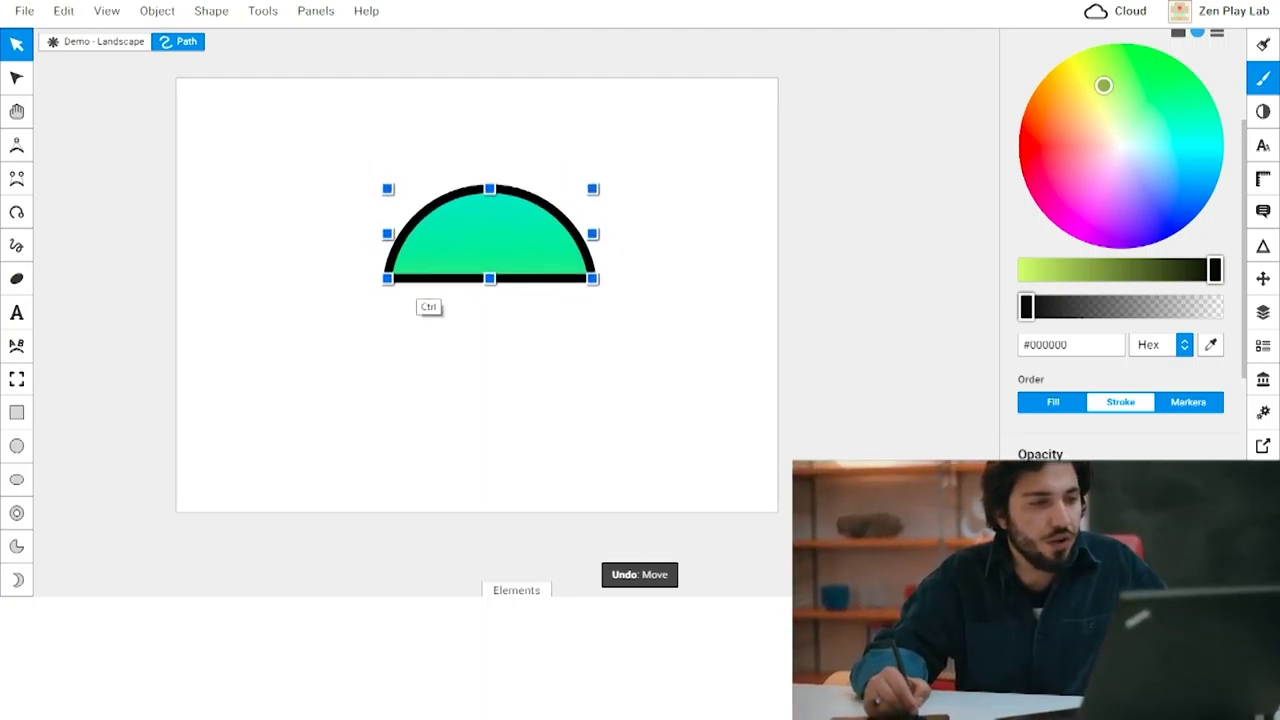
pyautogui.hotkey('ctrl', 'z')
pyautogui.press('Escape')
# Nudge the circle slightly upward and unite it with the rectangle into a single shape.
pyautogui.moveTo(490, 236)
pyautogui.mouseDown()
pyautogui.moveTo(490, 214)
pyautogui.moveTo(490, 228)
pyautogui.moveTo(504, 226)
pyautogui.moveTo(491, 232)
pyautogui.mouseUp()
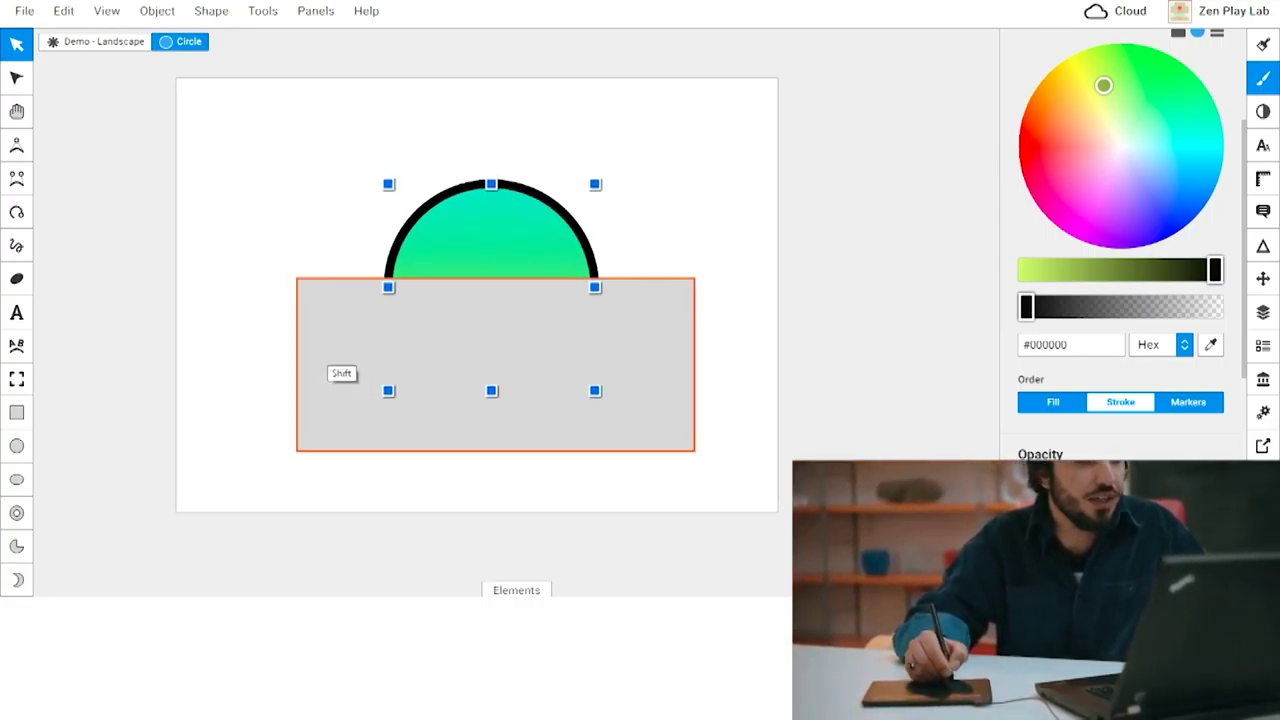
pyautogui.click(329, 370)
pyautogui.click(470, 240)
pyautogui.keyDown('shift'); pyautogui.click(338, 384); pyautogui.keyUp('shift')
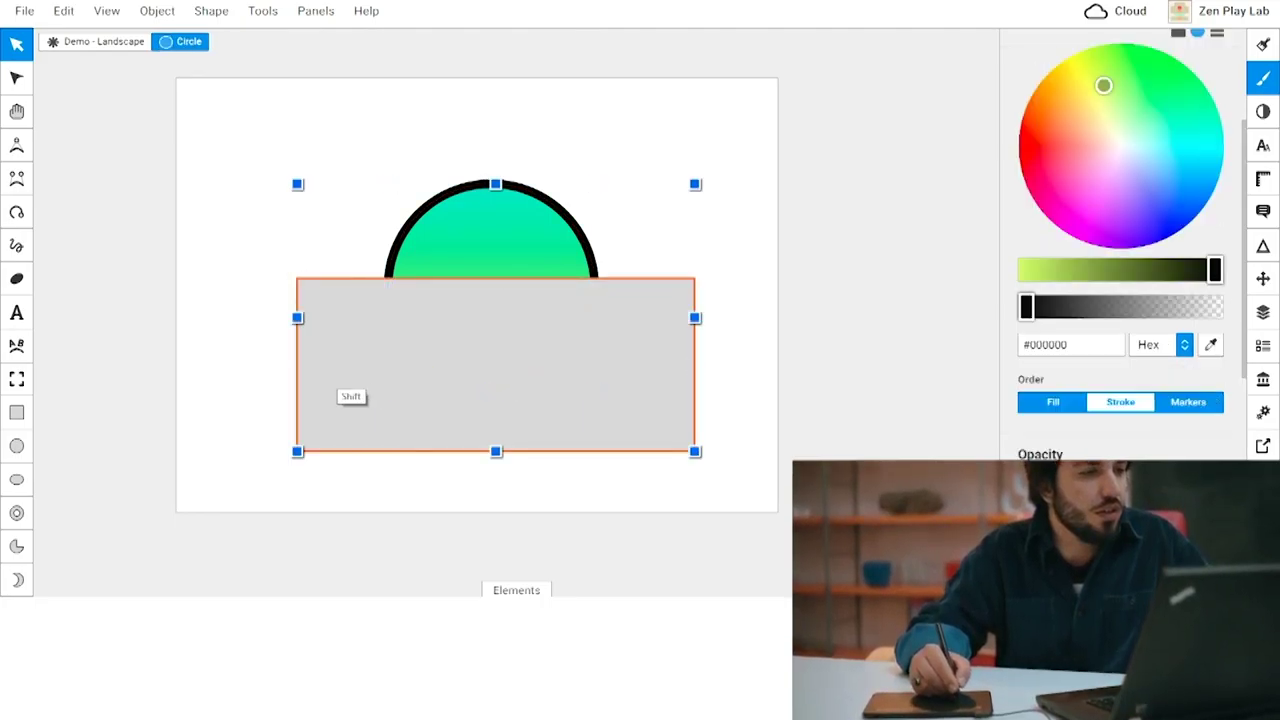
pyautogui.click(211, 12)
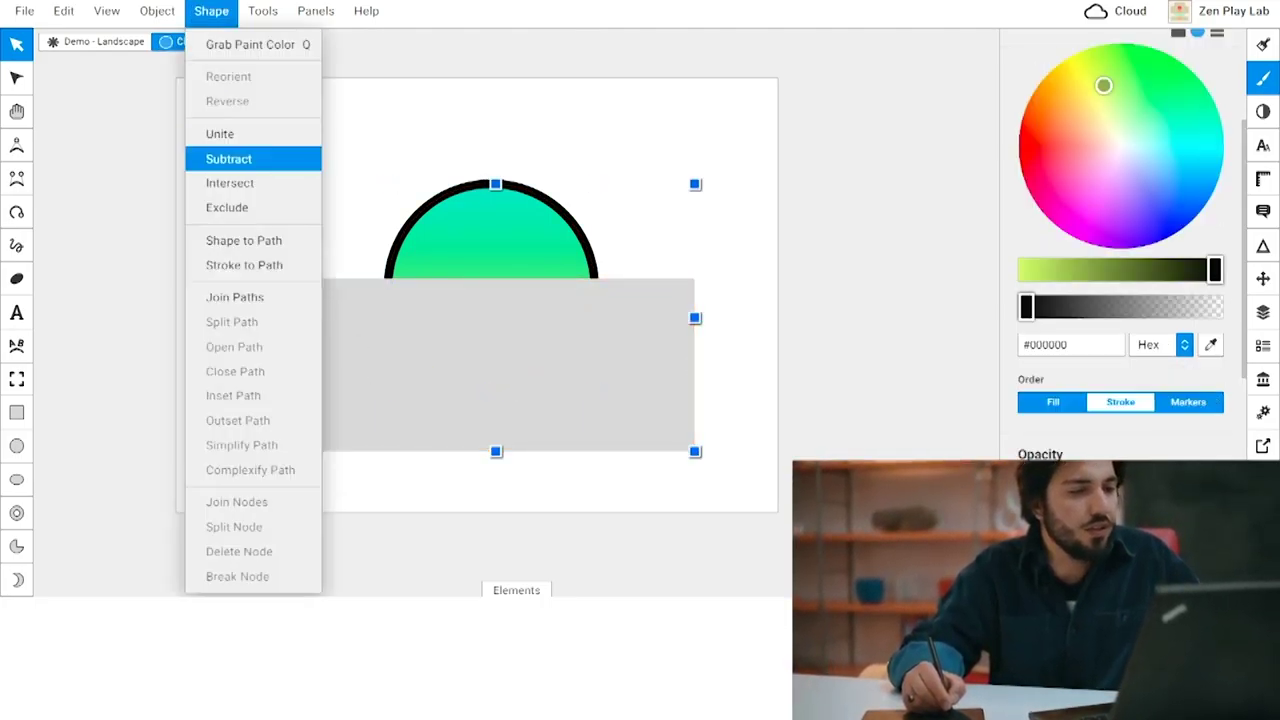
pyautogui.rightClick(246, 135)
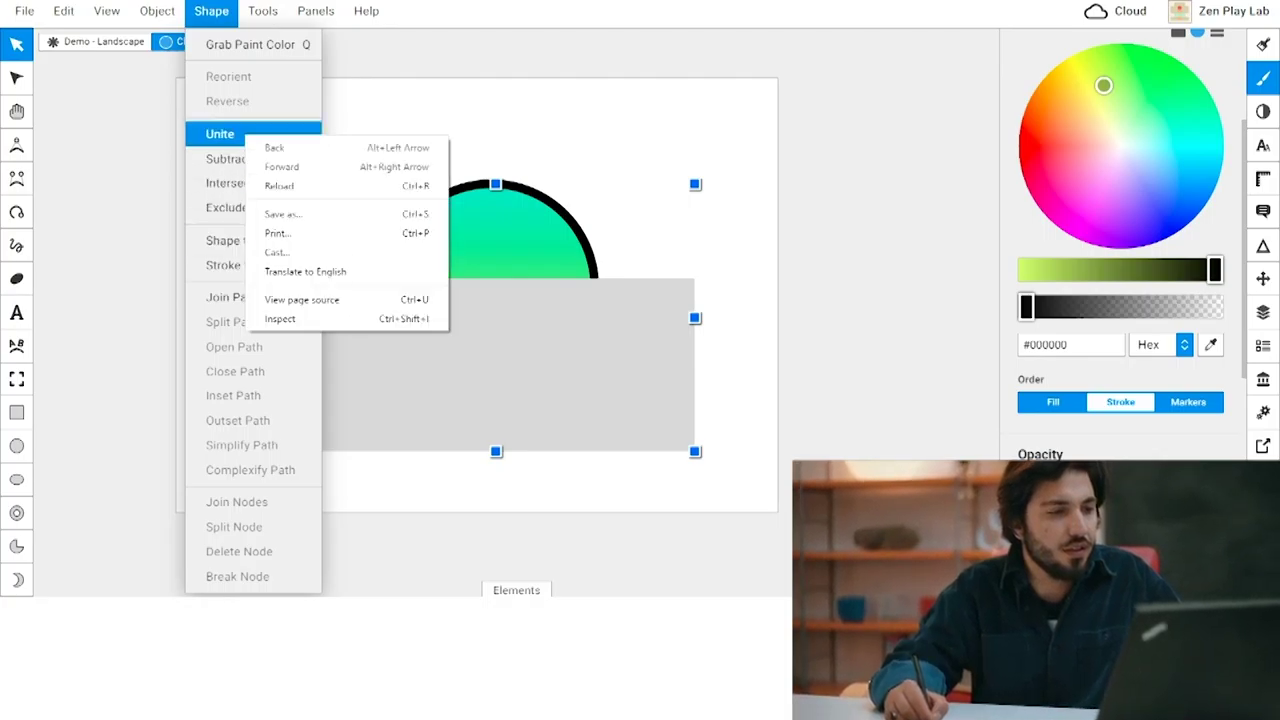
pyautogui.click(228, 134)
pyautogui.click(228, 134)
pyautogui.press('Escape')
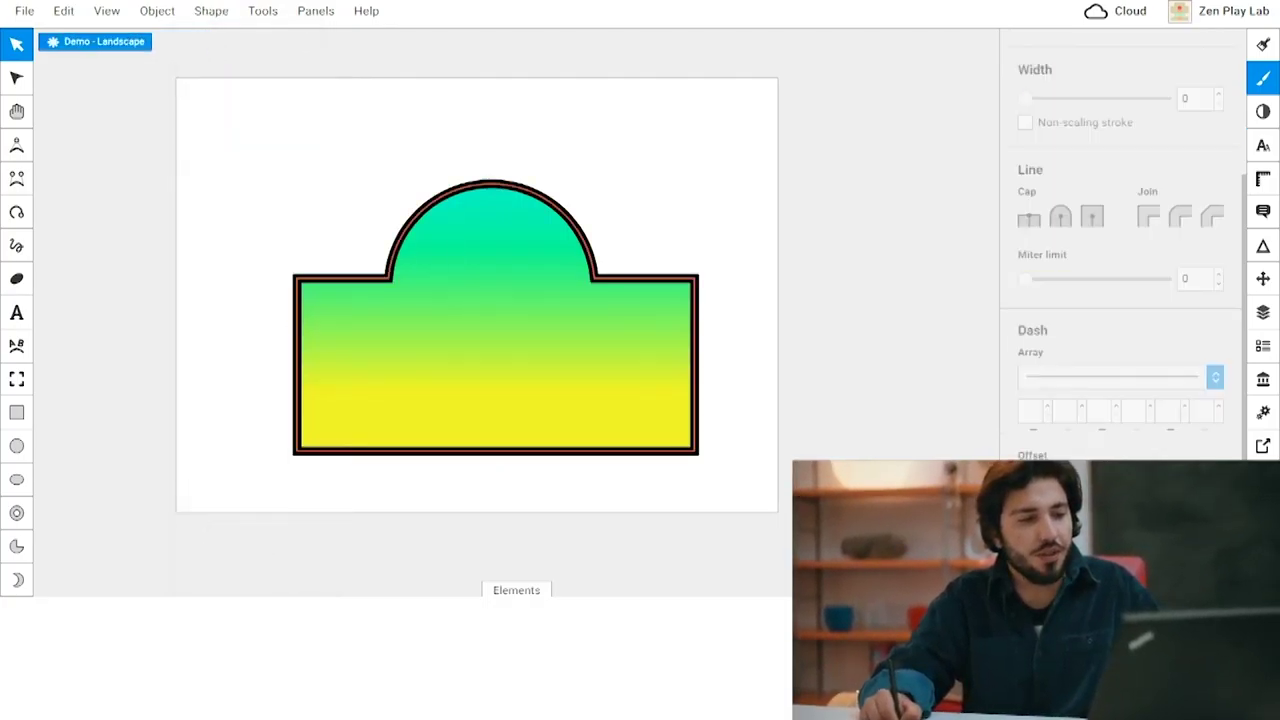
# Move the united shape up and left, and reshape it by shifting the dome's left corner node inward and its top node down.
pyautogui.moveTo(496, 340)
pyautogui.mouseDown()
pyautogui.moveTo(565, 280)
pyautogui.moveTo(473, 303)
pyautogui.mouseUp()
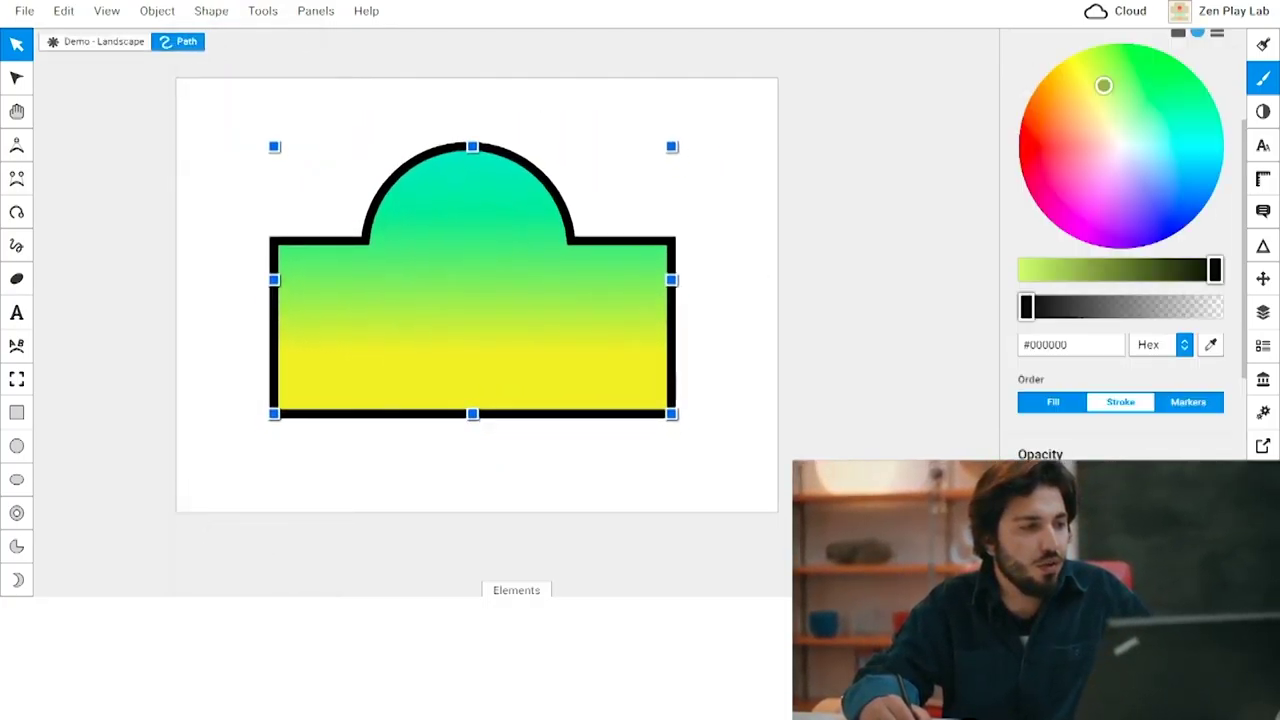
pyautogui.click(16, 77)
pyautogui.moveTo(364, 241); pyautogui.dragTo(407, 271)
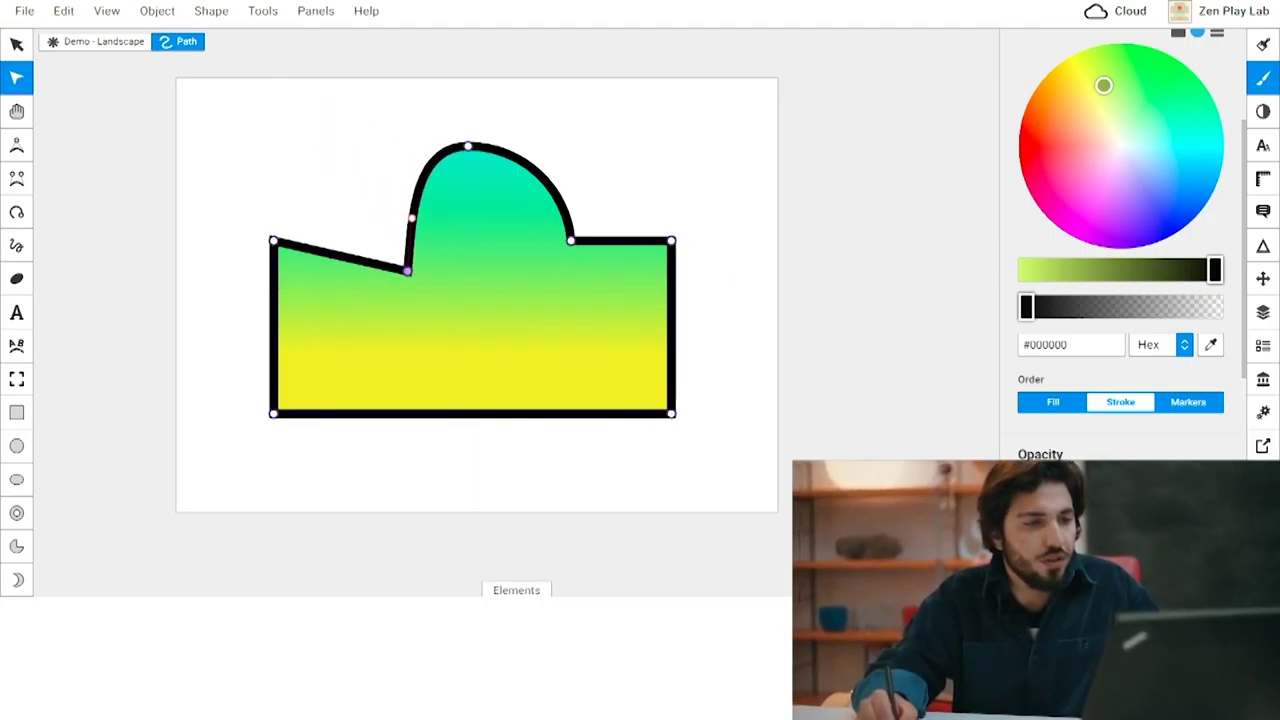
pyautogui.moveTo(468, 146); pyautogui.dragTo(469, 226)
# Undo the node edits, the move and the Unite operation to restore the separate circle and rectangle.
pyautogui.hotkey('ctrl', 'z')
pyautogui.hotkey('ctrl', 'z')
pyautogui.hotkey('ctrl', 'z')
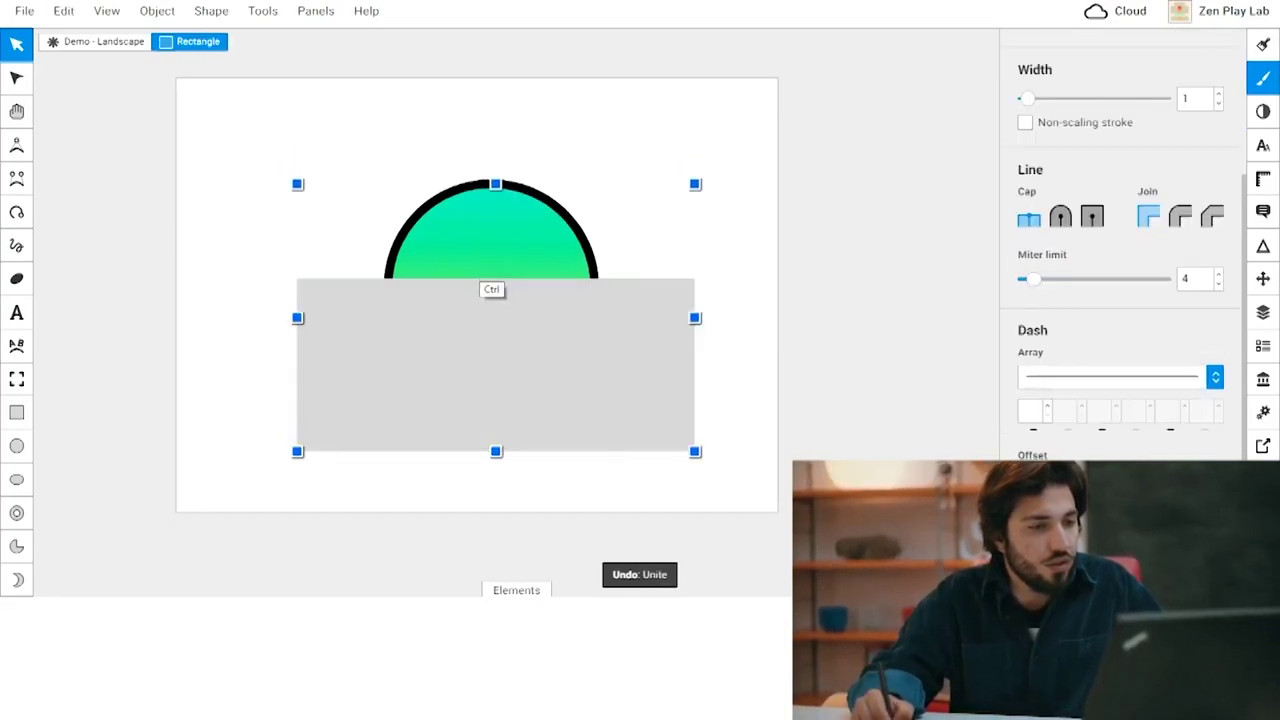
pyautogui.hotkey('ctrl', 'z')
pyautogui.press('Escape')
# Reposition the circle so that about half of it shows above the rectangle's top edge.
pyautogui.moveTo(492, 232)
pyautogui.mouseDown()
pyautogui.moveTo(494, 254)
pyautogui.moveTo(491, 239)
pyautogui.mouseUp()
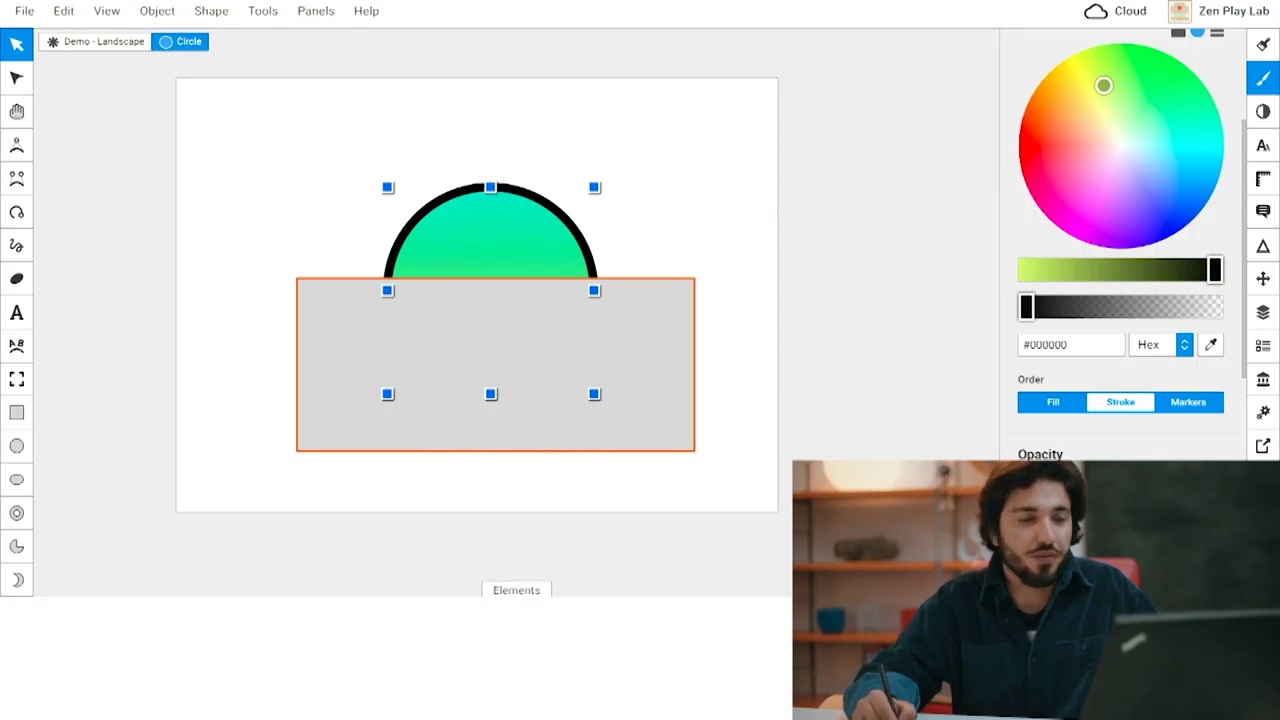
pyautogui.click(735, 380)
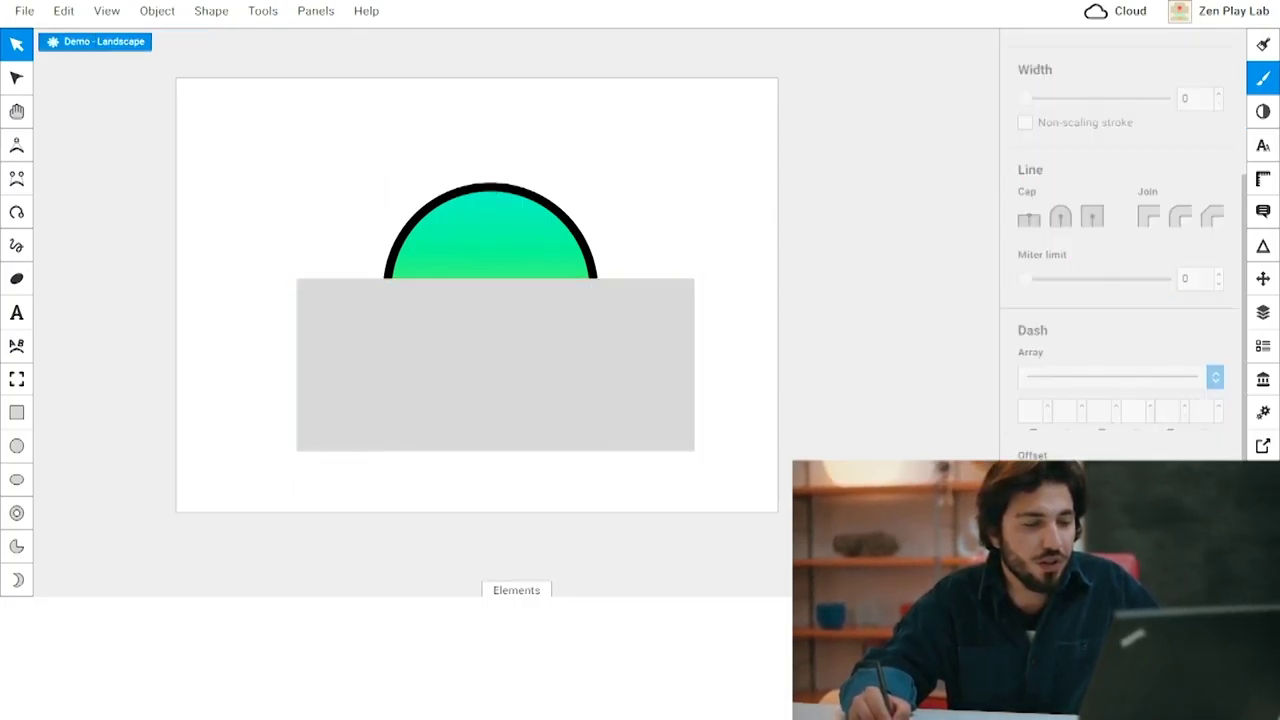
pyautogui.click(490, 238)
pyautogui.moveTo(490, 238); pyautogui.dragTo(494, 224)
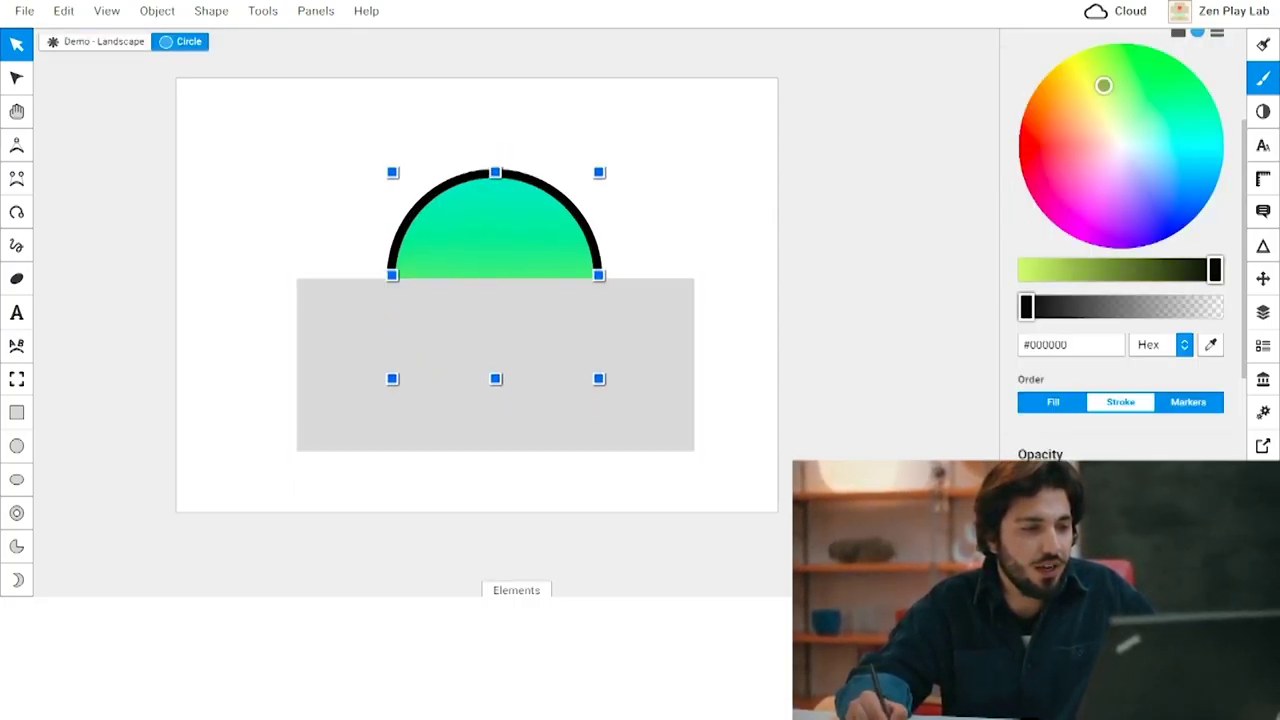
# Subtract the rectangle from the circle to leave only the upper half-circle.
pyautogui.click(335, 365)
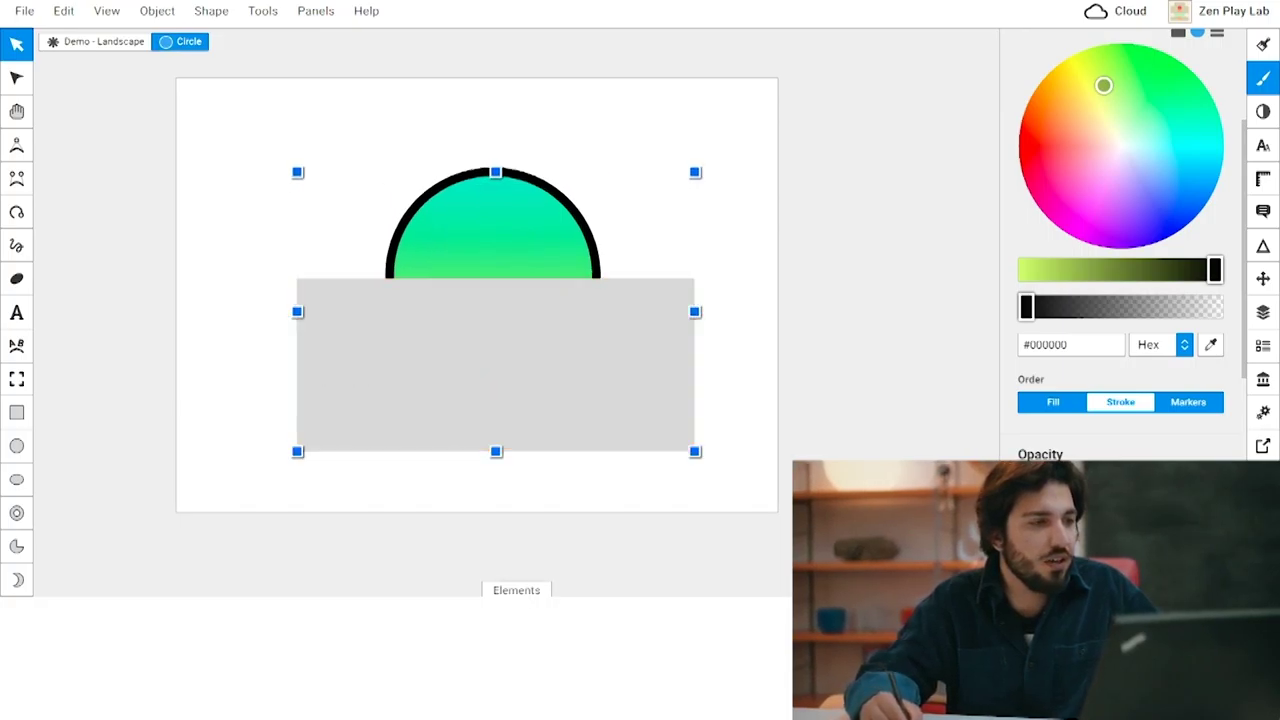
pyautogui.click(211, 10)
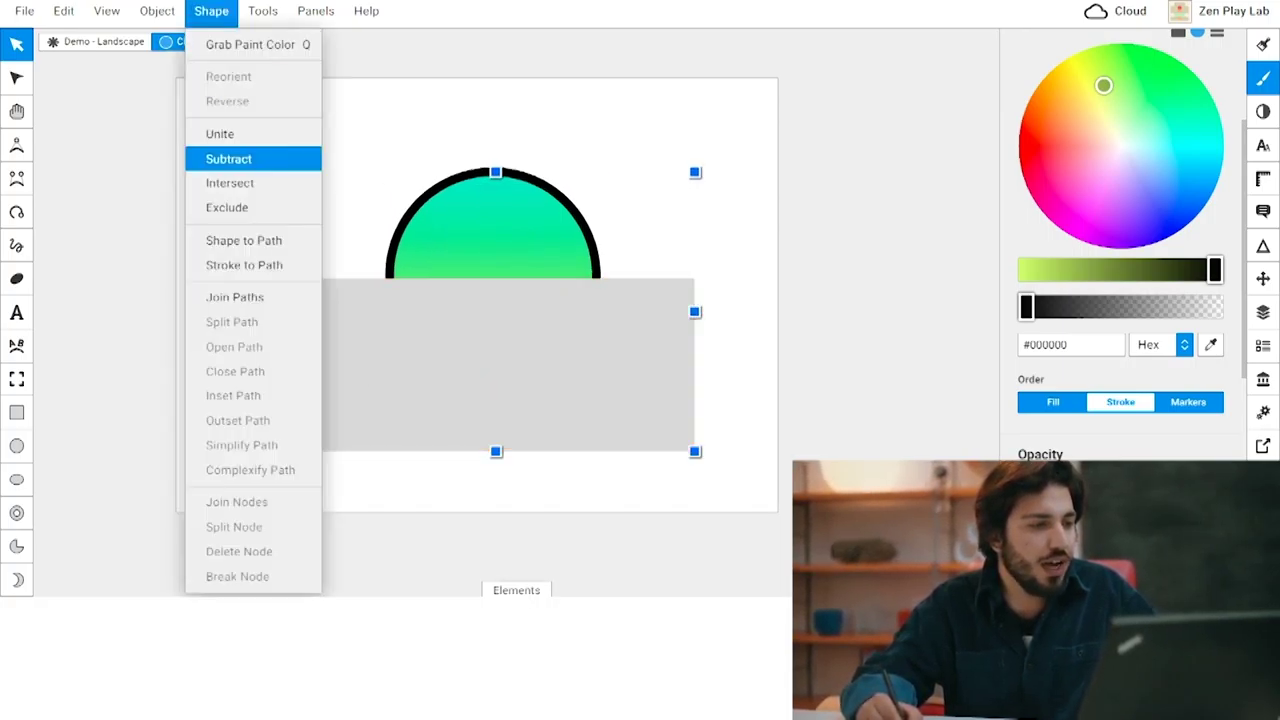
pyautogui.press('Up')
pyautogui.press('Return')
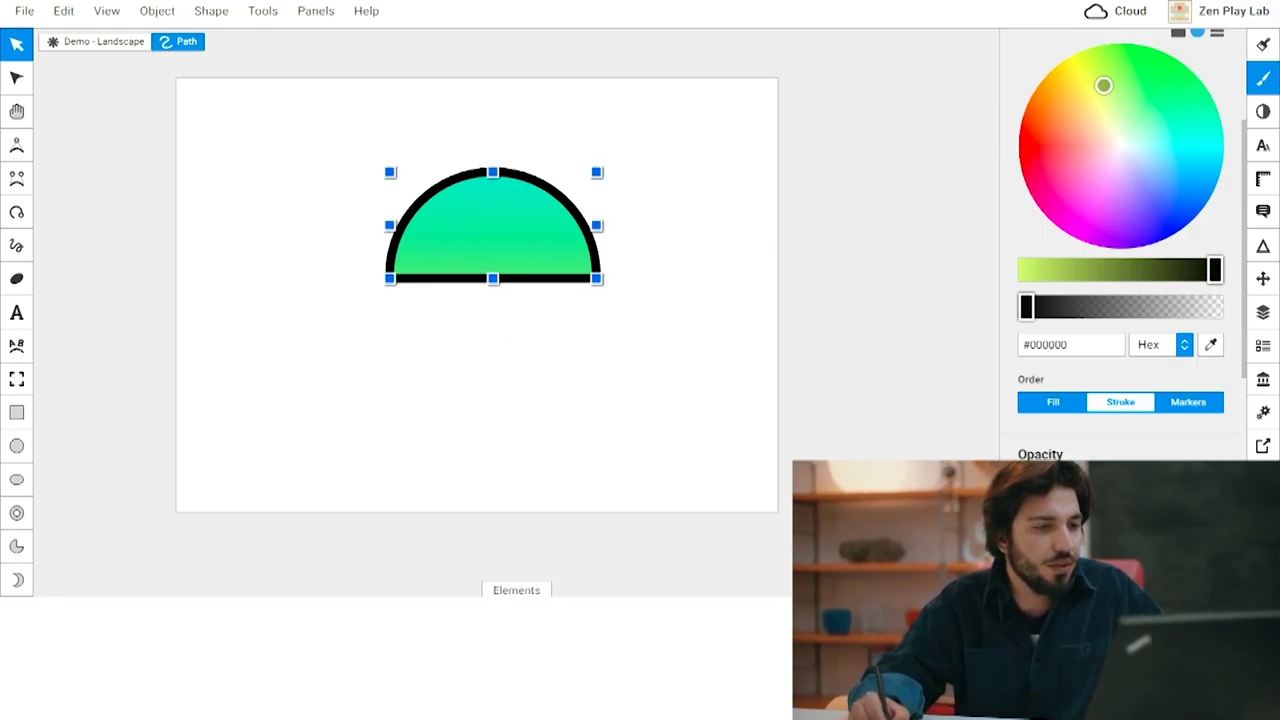
# Duplicate the half-circle, rotate the copy 180 degrees, and place it directly below the original to complete a full circle.
pyautogui.click(493, 228)
pyautogui.moveTo(597, 172); pyautogui.dragTo(395, 254)
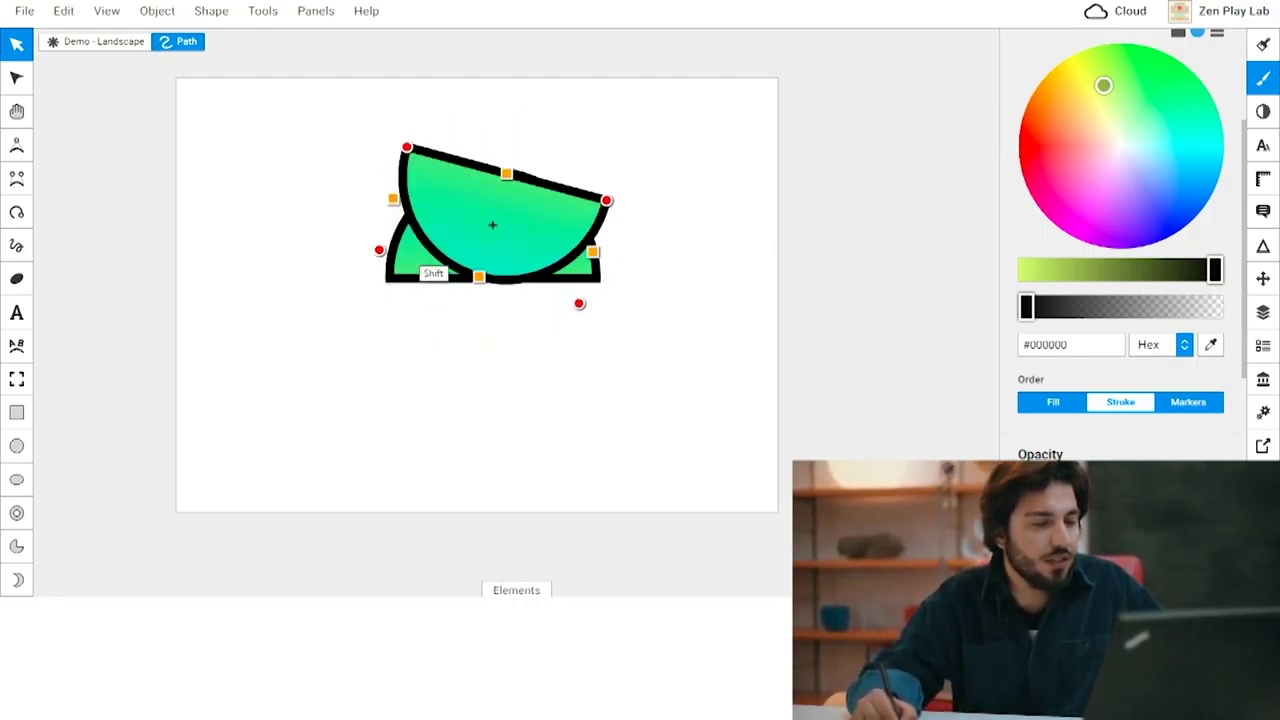
pyautogui.moveTo(407, 147); pyautogui.dragTo(389, 172)
pyautogui.moveTo(493, 230); pyautogui.dragTo(492, 342)
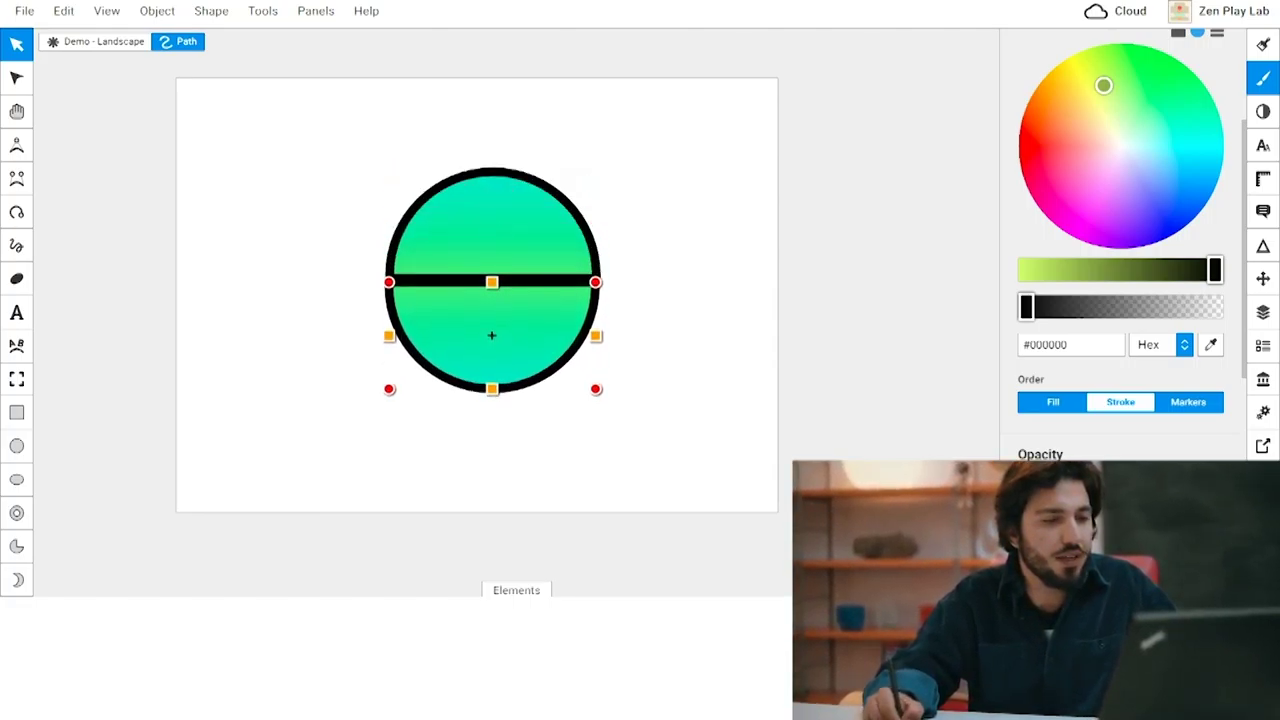
pyautogui.press('Escape')
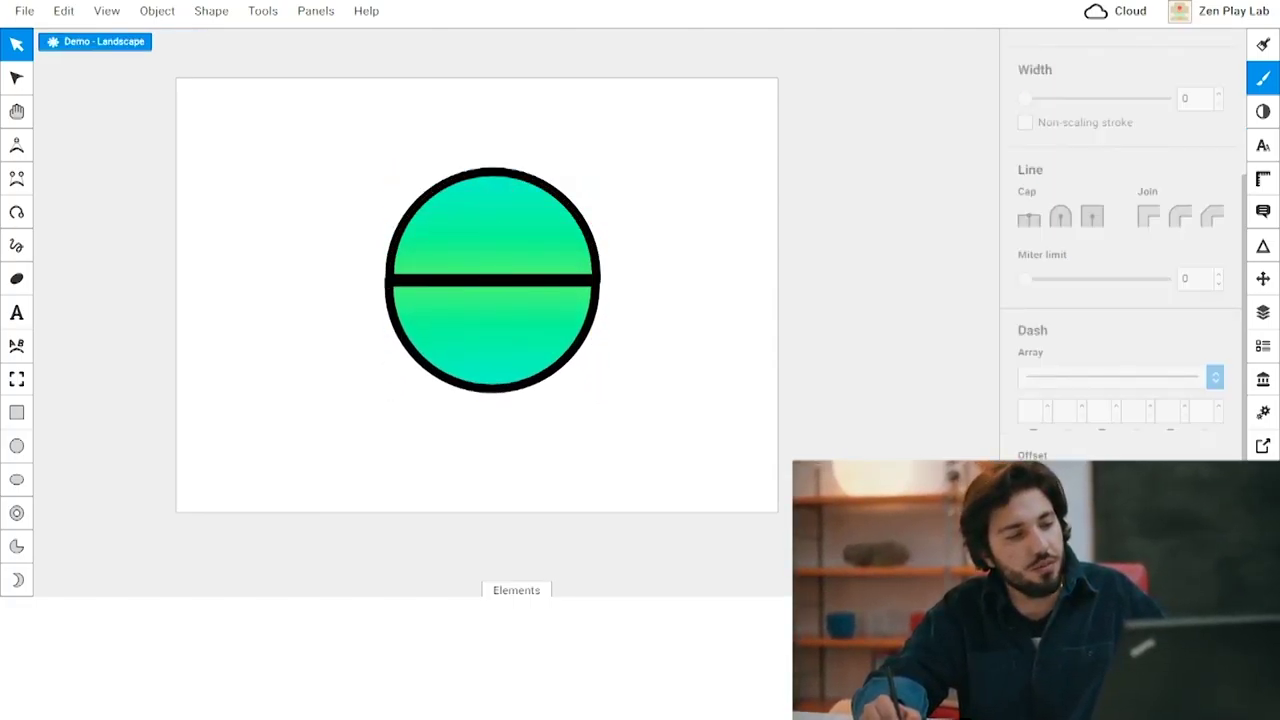
# Replace the lower half-circle's gradient with a solid white fill.
pyautogui.click(492, 336)
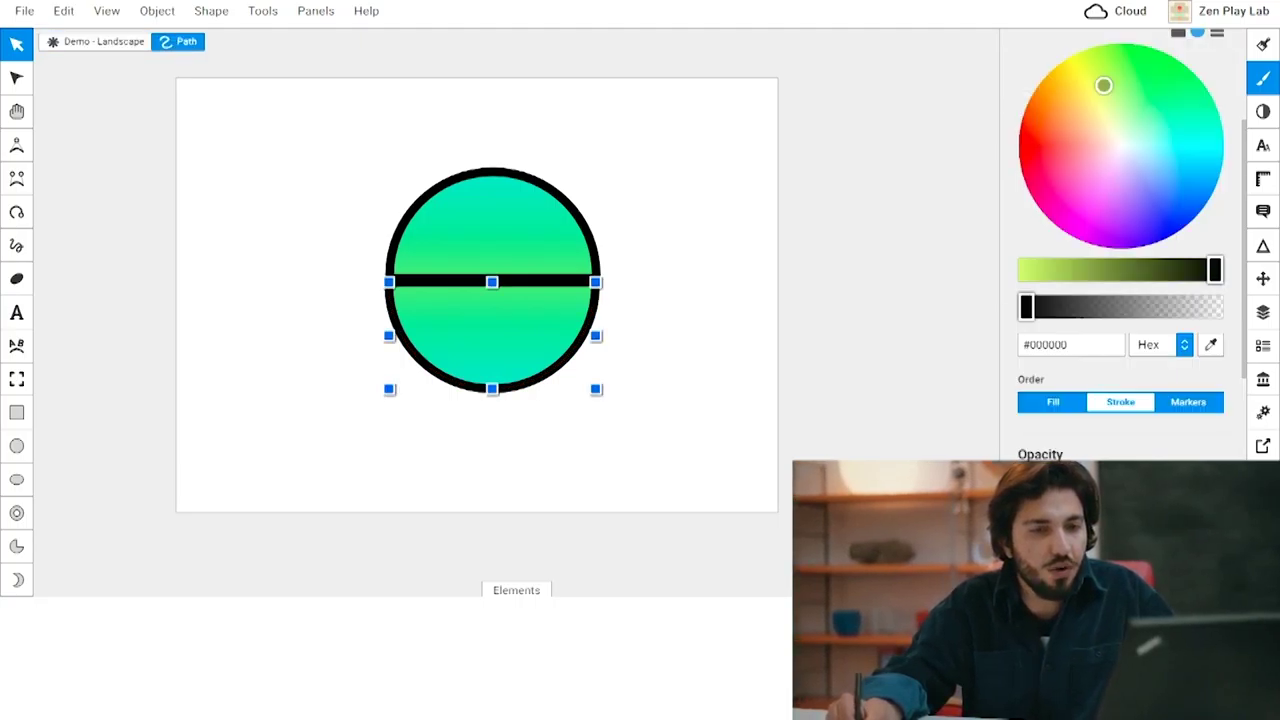
pyautogui.click(1263, 45)
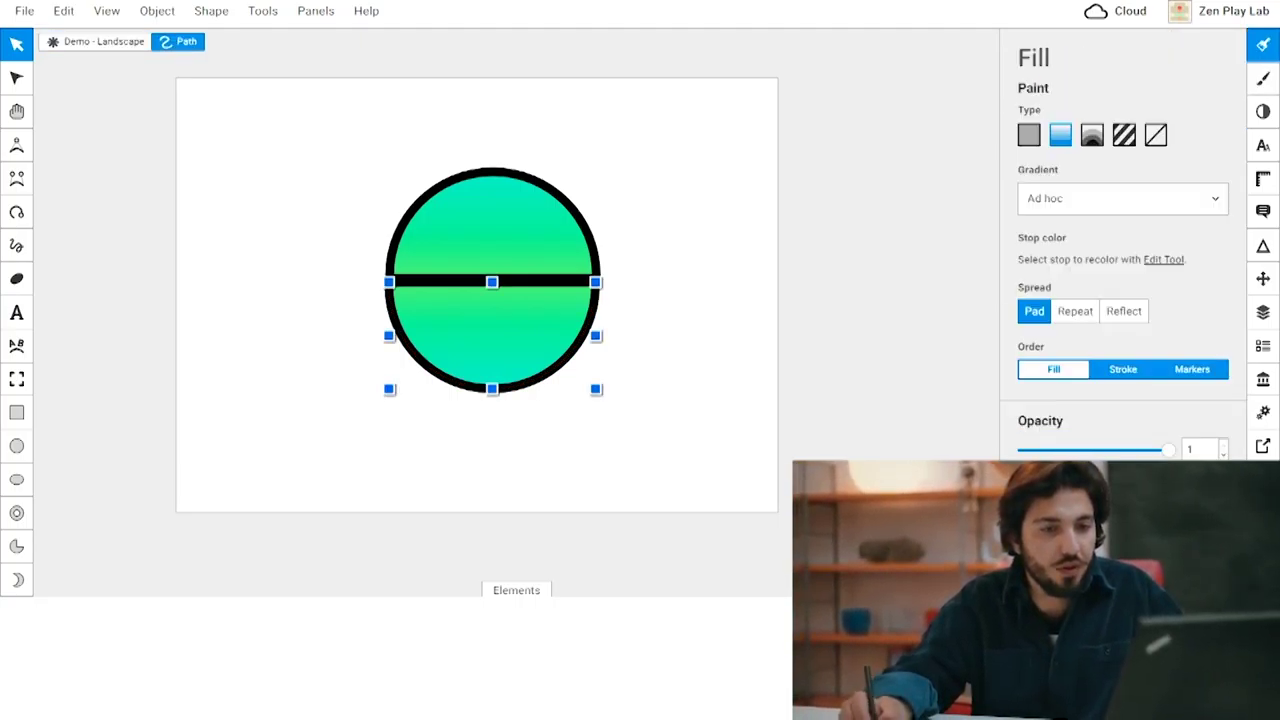
pyautogui.click(1029, 135)
pyautogui.moveTo(1168, 297); pyautogui.dragTo(1018, 283)
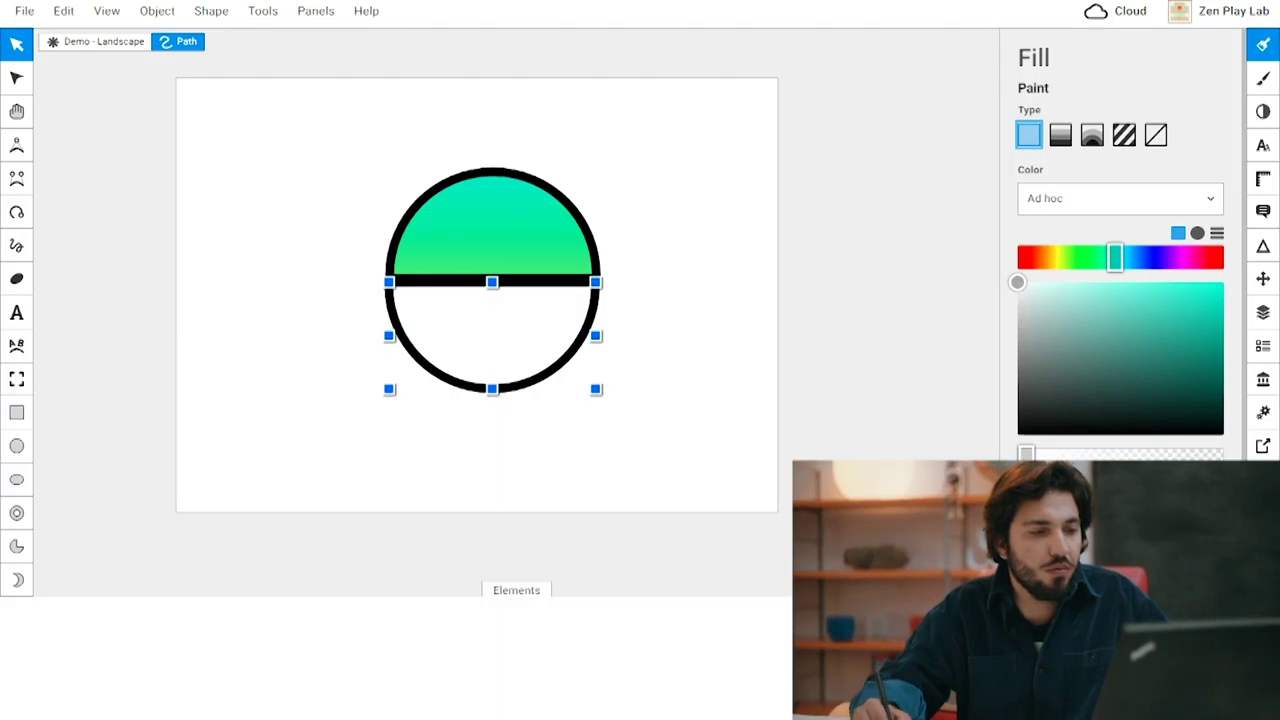
pyautogui.press('Escape')
# Replace the upper half-circle's gradient with a bright solid magenta fill.
pyautogui.click(492, 232)
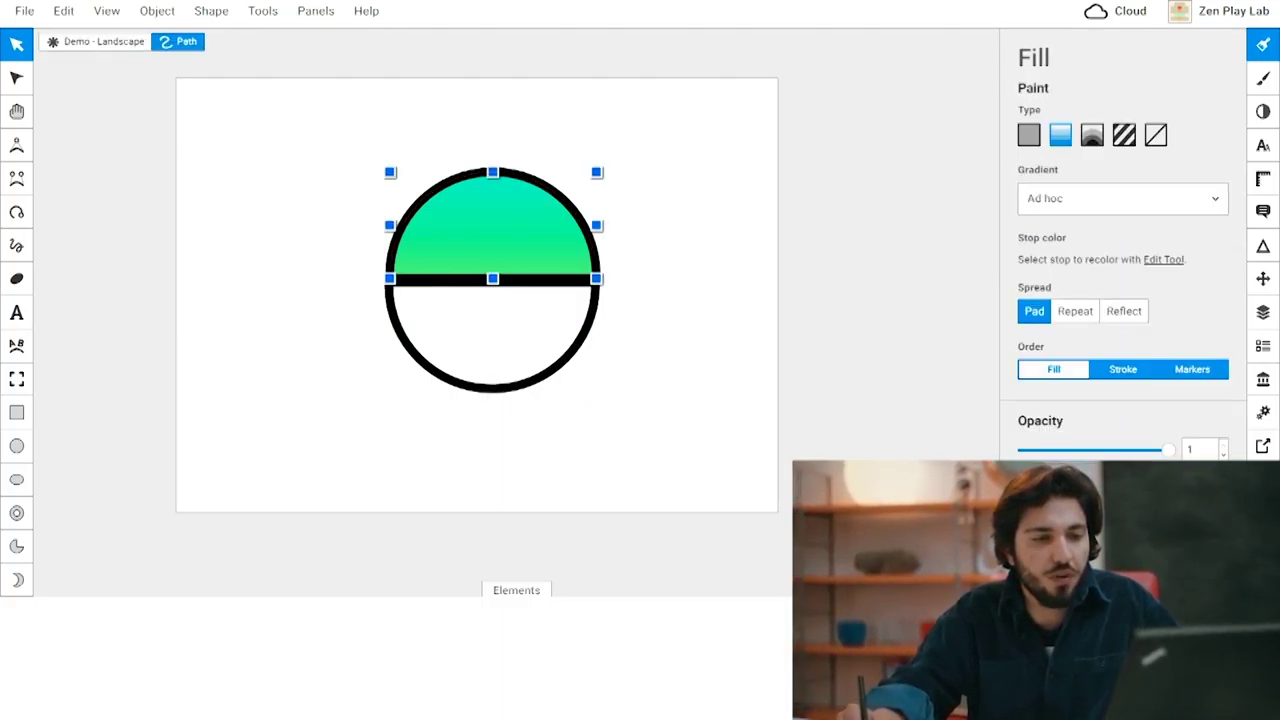
pyautogui.click(1029, 134)
pyautogui.moveTo(1168, 297); pyautogui.dragTo(1196, 309)
pyautogui.moveTo(1115, 258); pyautogui.dragTo(1184, 258)
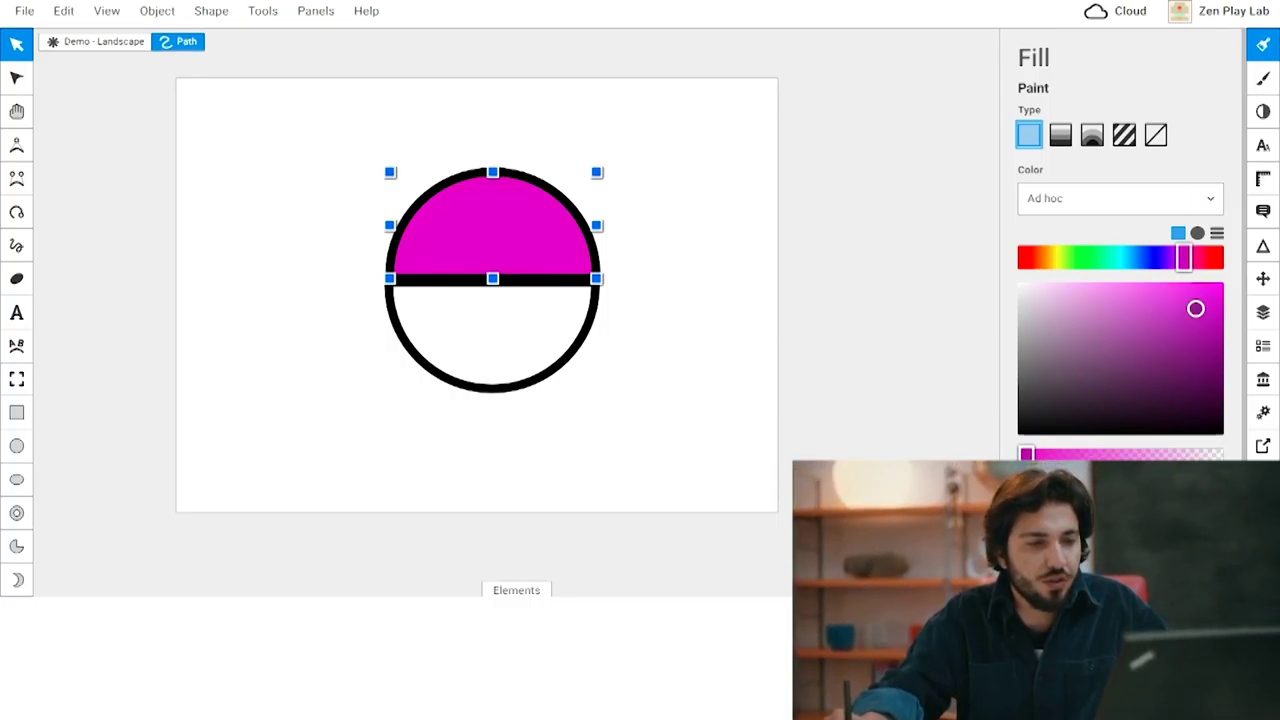
pyautogui.moveTo(1196, 309)
pyautogui.mouseDown()
pyautogui.moveTo(1212, 293)
pyautogui.moveTo(1200, 298)
pyautogui.mouseUp()
pyautogui.press('Escape')
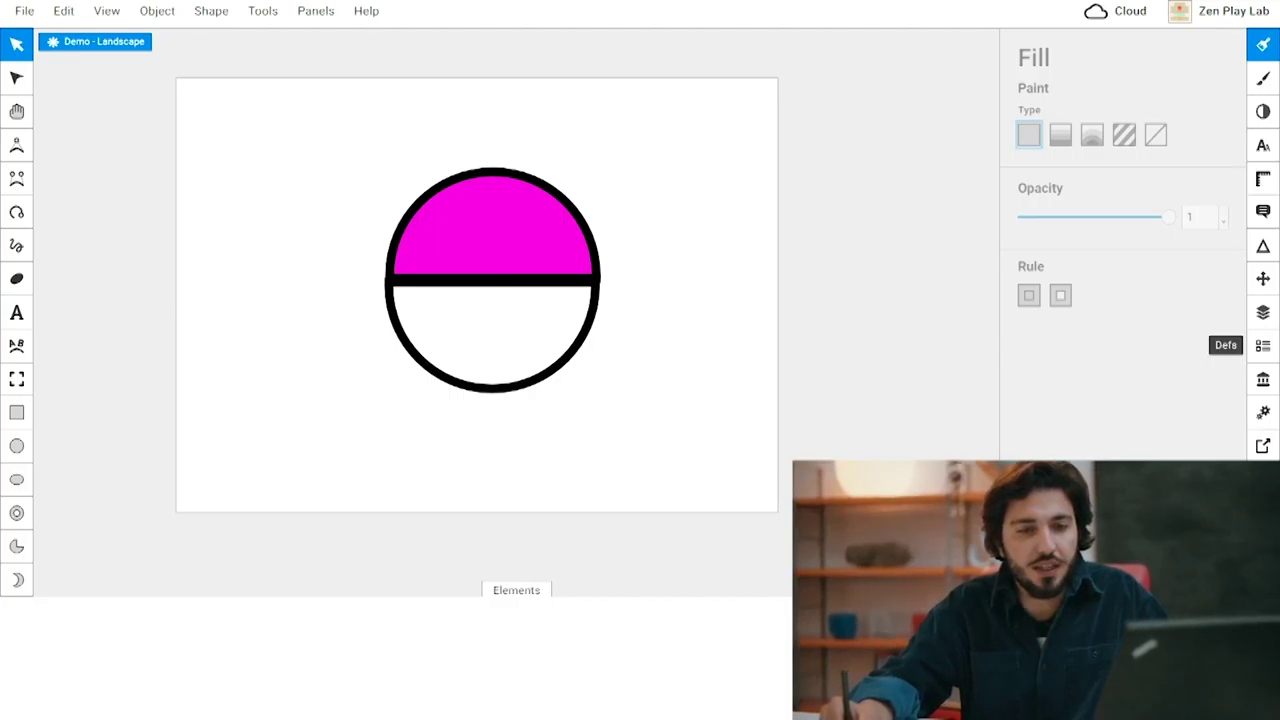
# Show the list of objects and select the two half-circle paths in turn to see which is which.
pyautogui.click(1263, 312)
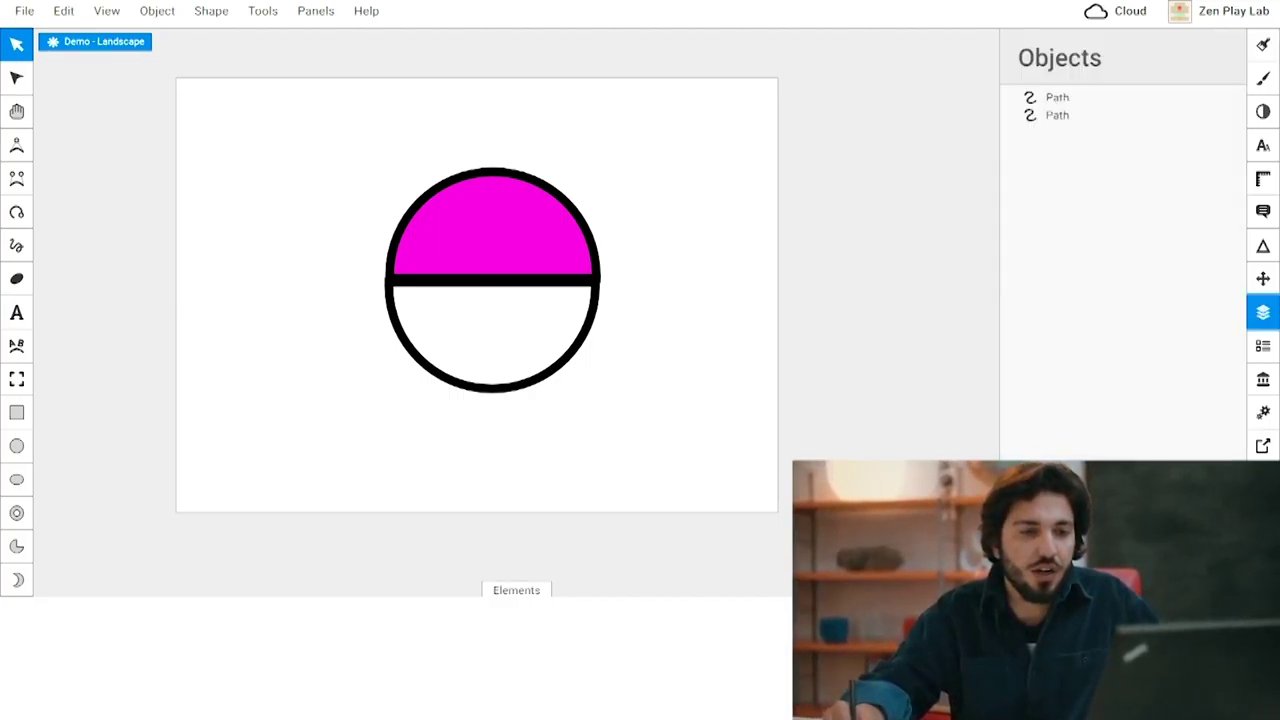
pyautogui.click(1058, 115)
pyautogui.click(1058, 97)
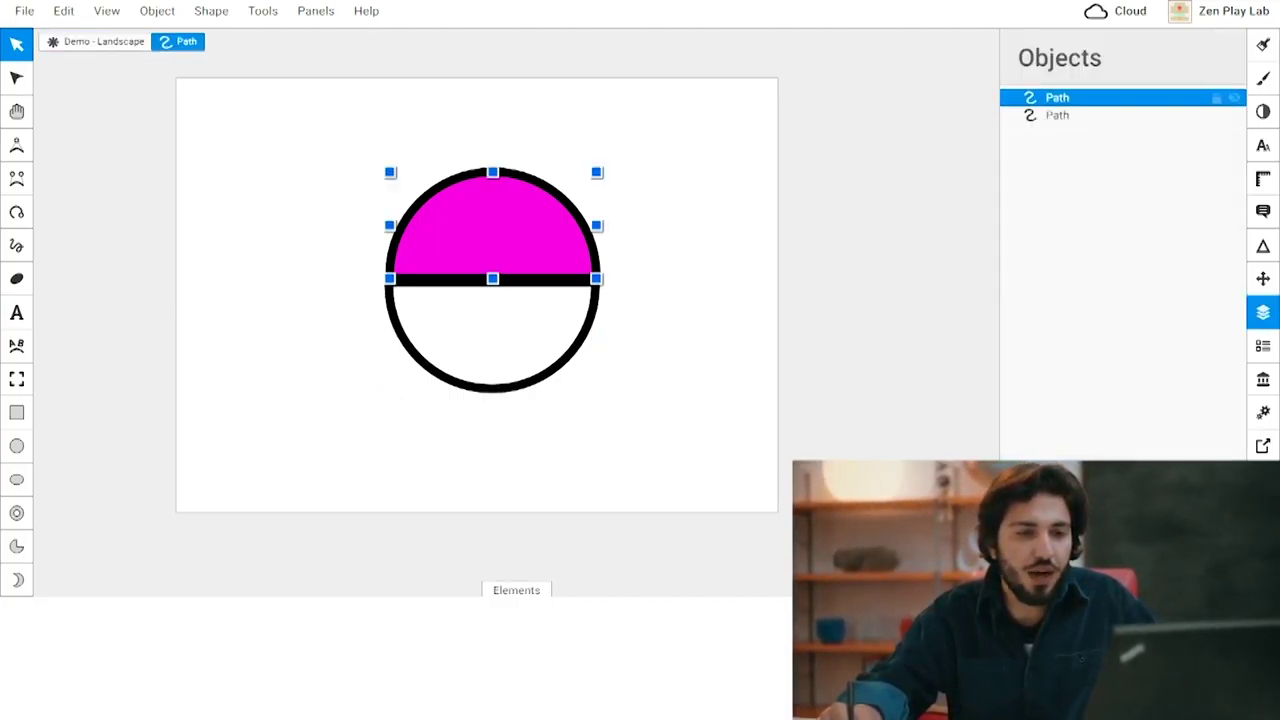
pyautogui.click(1058, 115)
pyautogui.click(1058, 97)
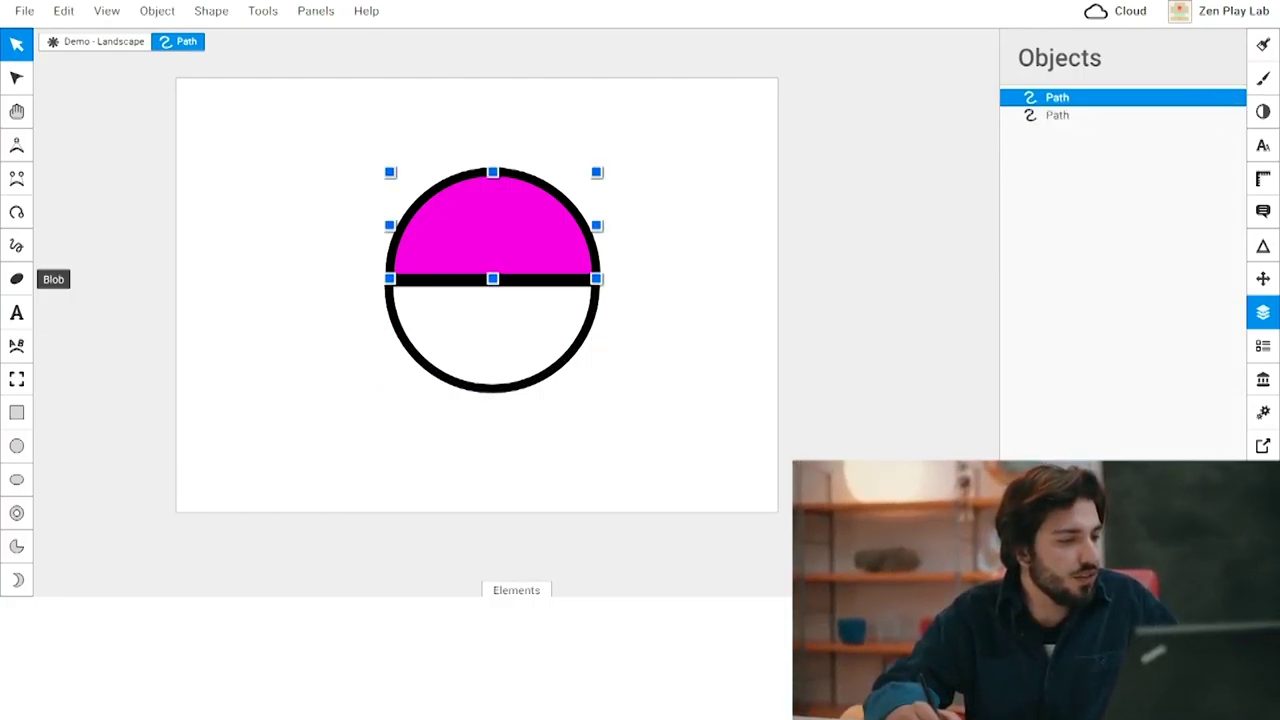
# Draw a small circle, reduce it slightly, and move it onto the centre of the two-tone ball.
pyautogui.click(16, 446)
pyautogui.moveTo(357, 369); pyautogui.dragTo(385, 397)
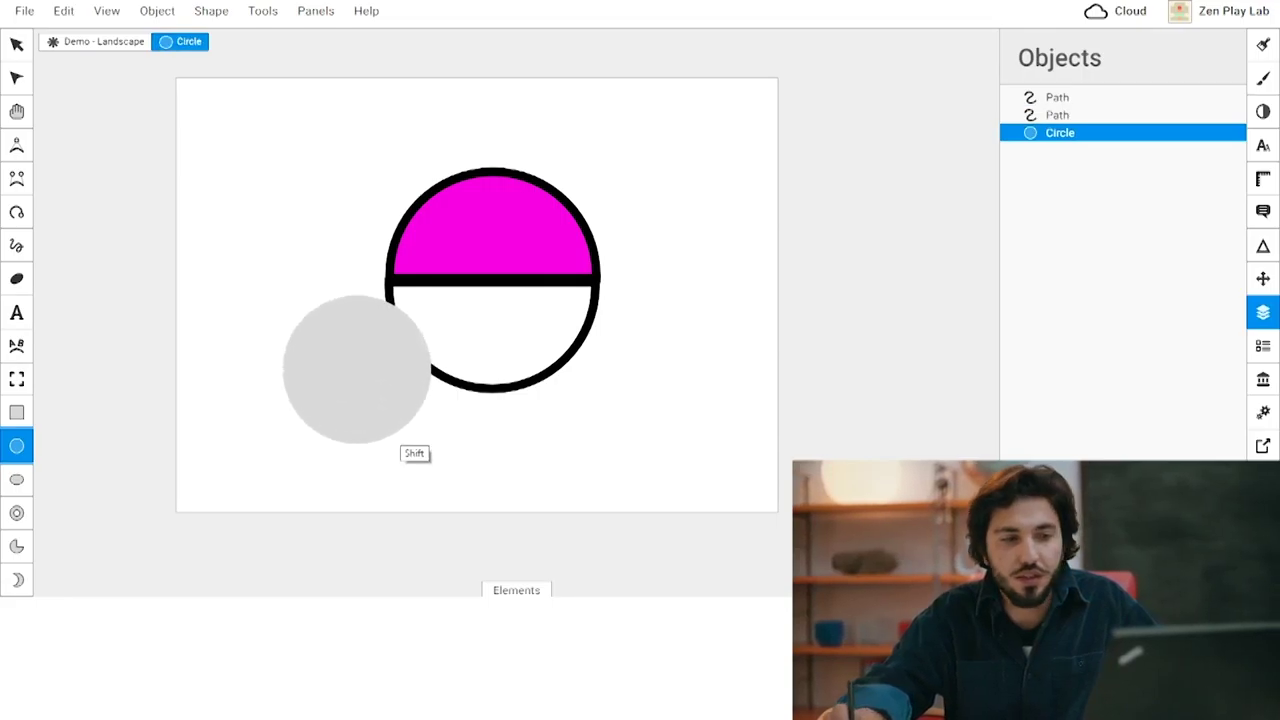
pyautogui.moveTo(432, 444); pyautogui.dragTo(416, 428)
pyautogui.click(16, 44)
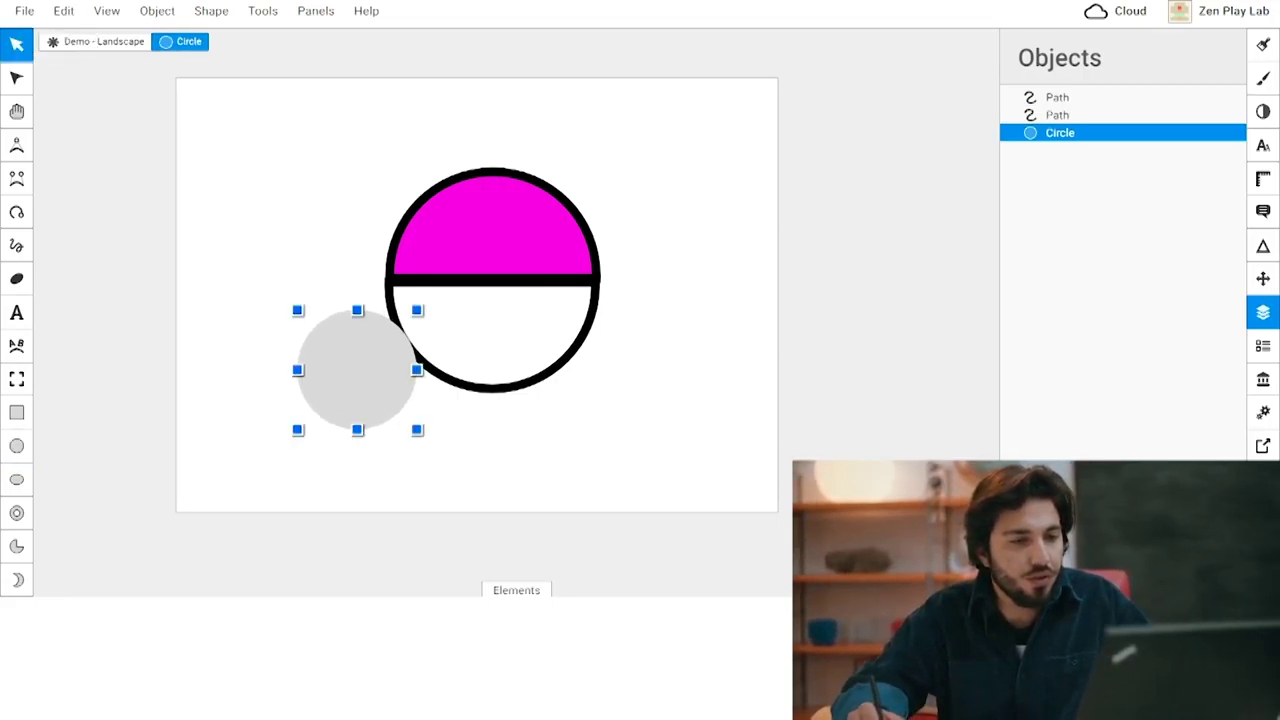
pyautogui.moveTo(357, 370); pyautogui.dragTo(490, 281)
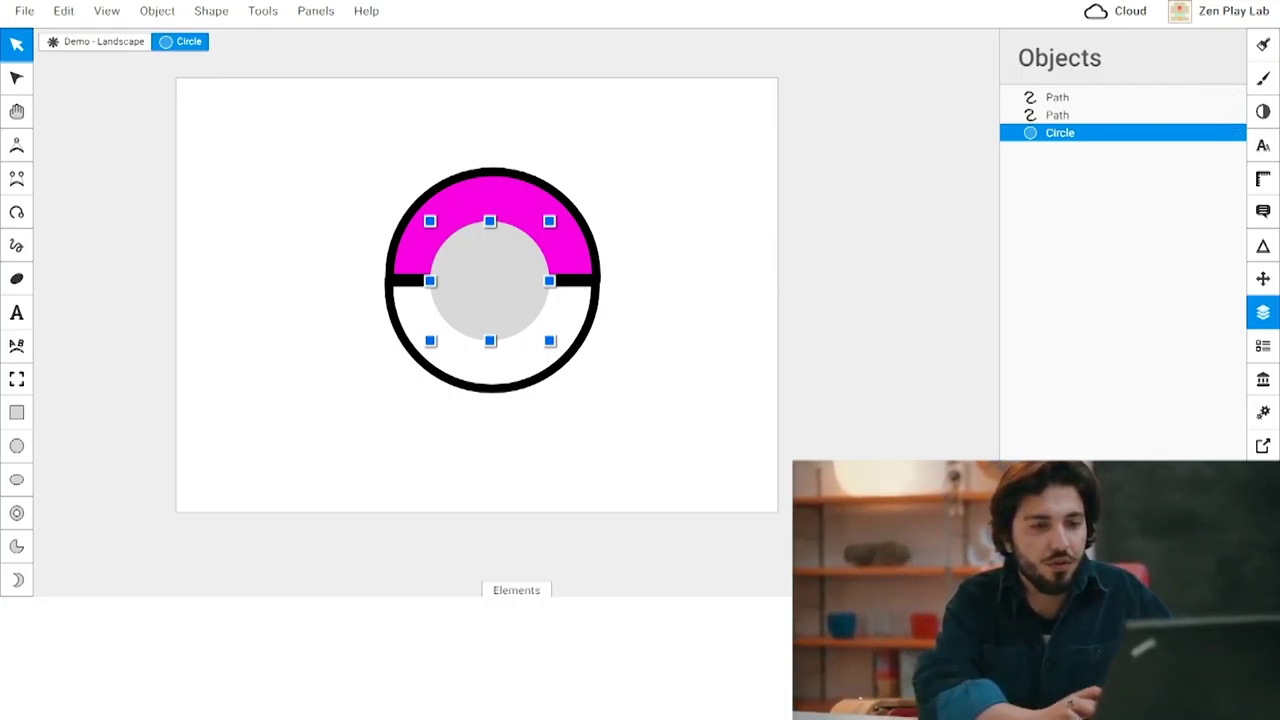
# Send the small circle behind both half-circles in the stacking order, and bring it back to the front.
pyautogui.moveTo(1060, 132); pyautogui.dragTo(1060, 90)
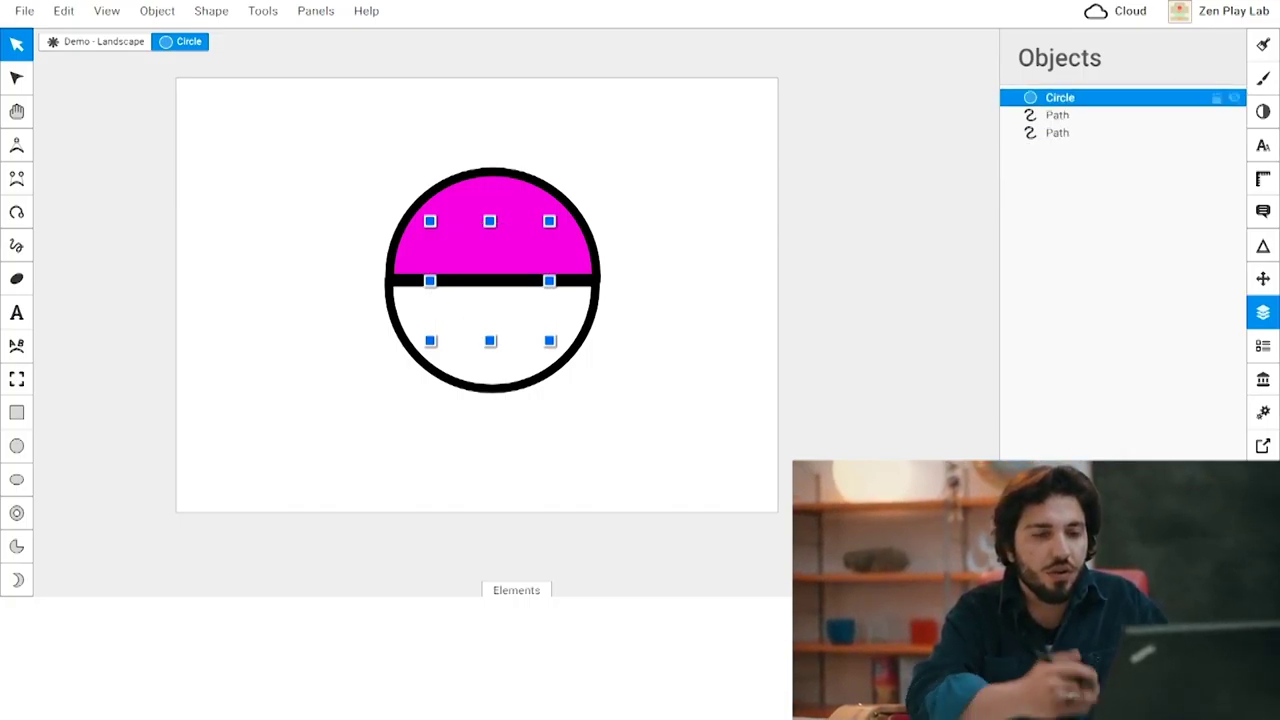
pyautogui.moveTo(1060, 97); pyautogui.dragTo(1030, 138)
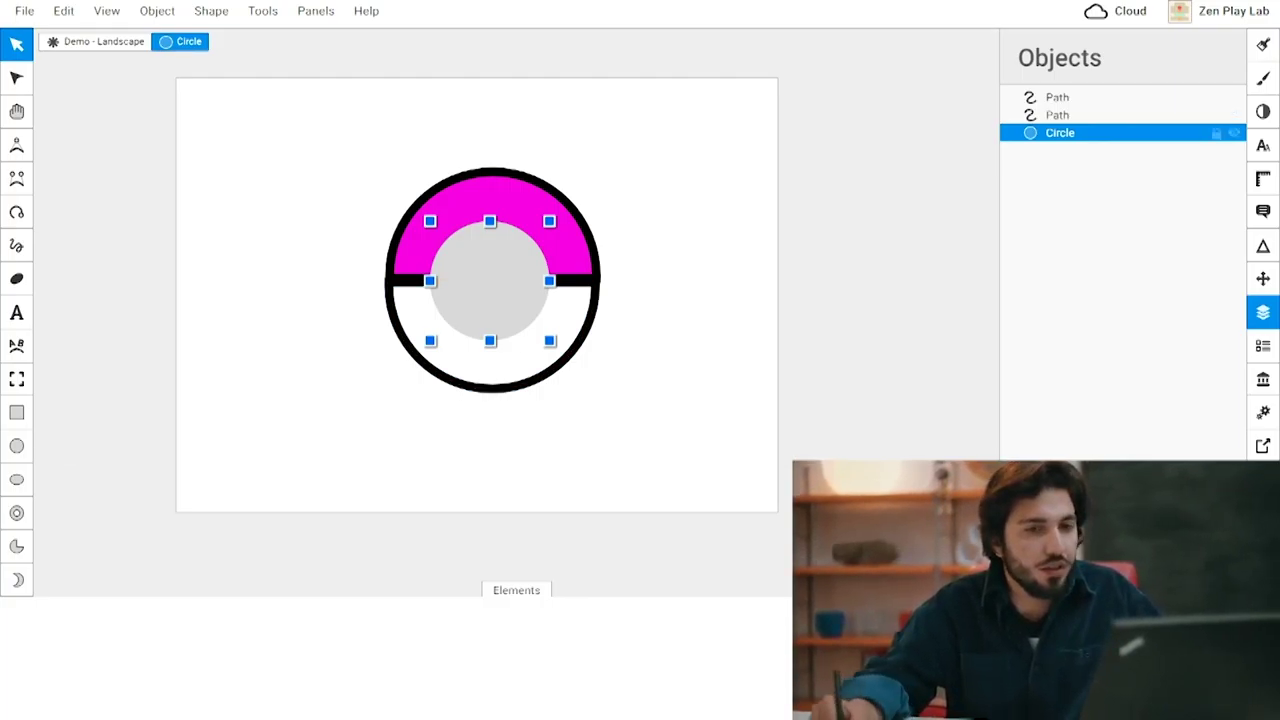
# Give the central circle a solid black stroke (#000000) with a width of 13.
pyautogui.click(1263, 78)
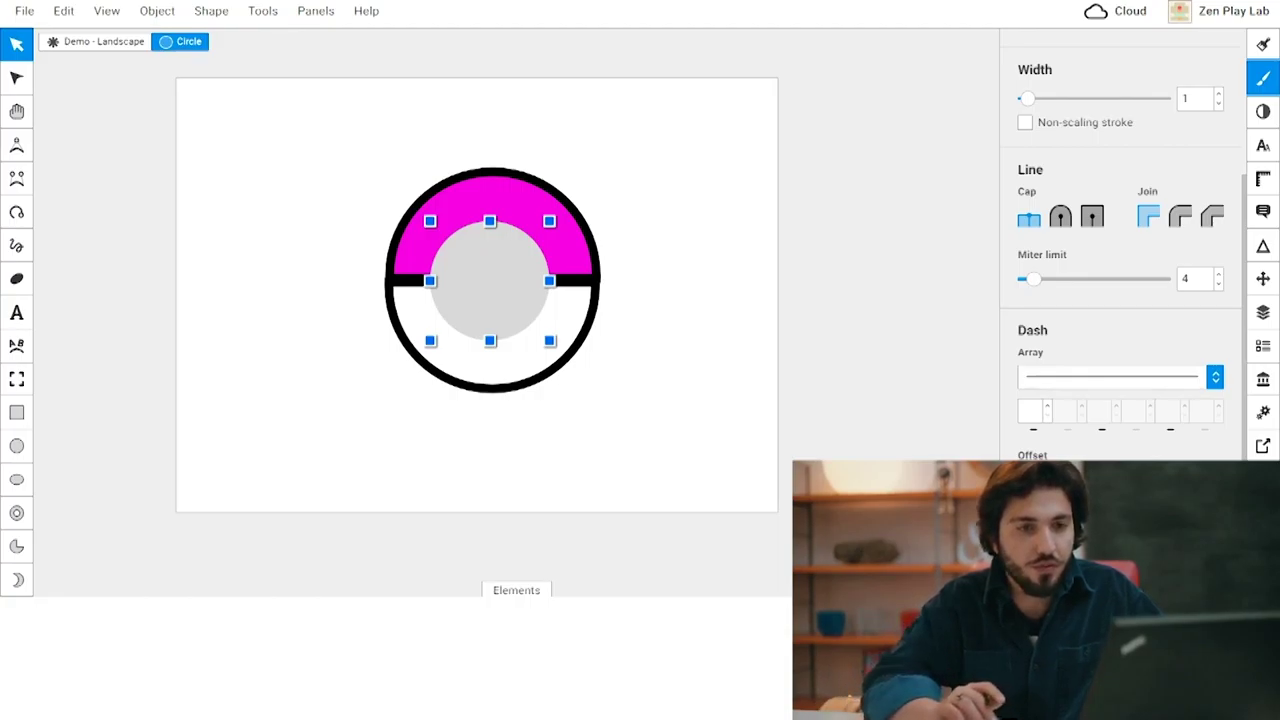
pyautogui.scroll(3, 1120, 250)
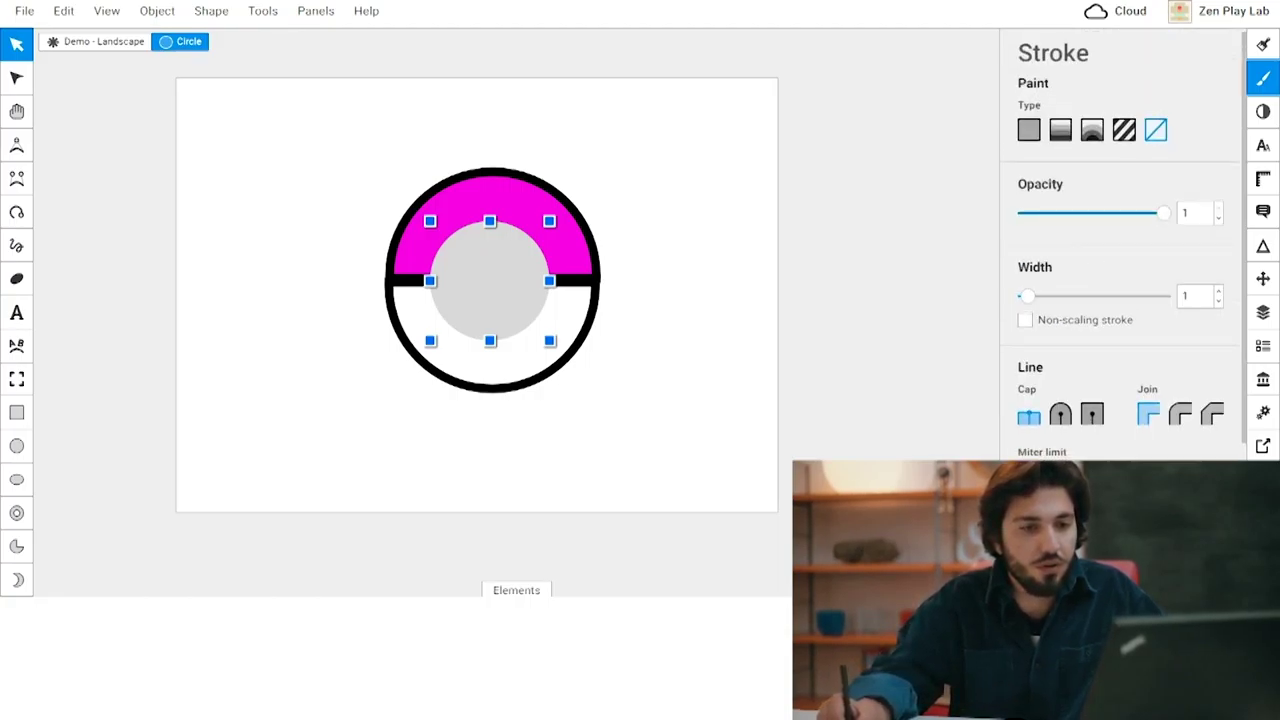
pyautogui.click(1029, 130)
pyautogui.scroll(-5, 1120, 250)
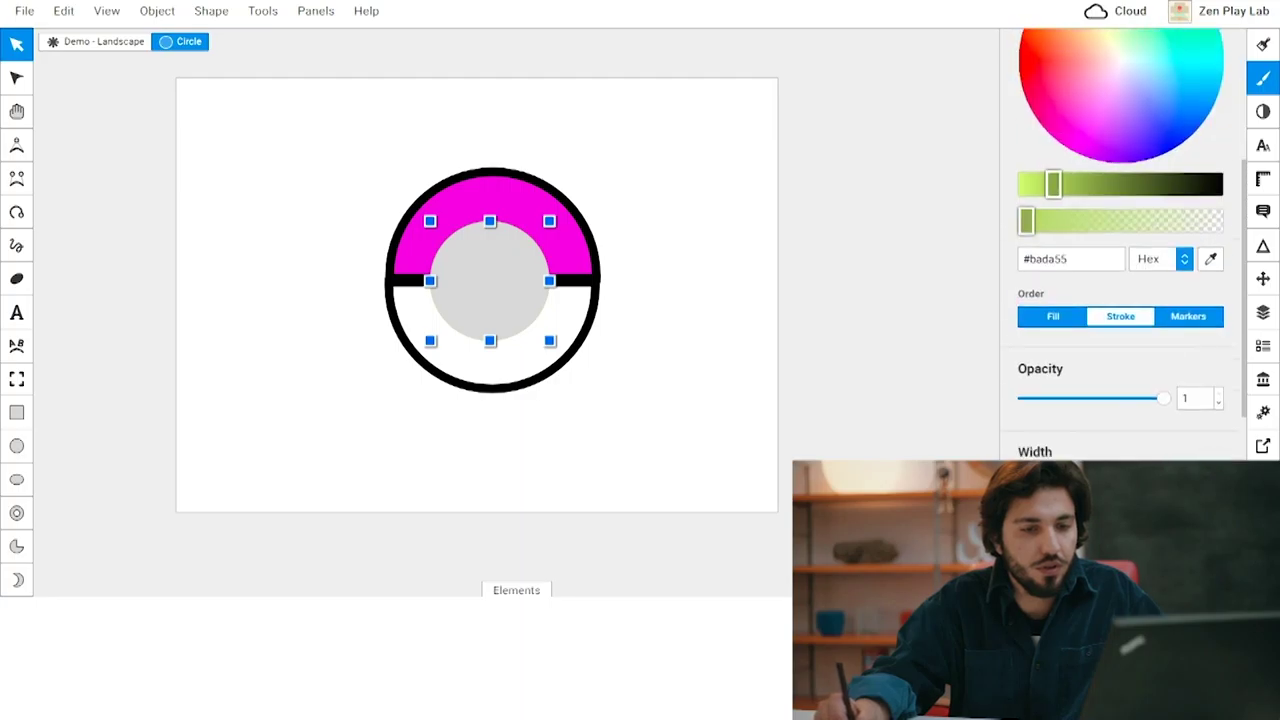
pyautogui.moveTo(1027, 423); pyautogui.dragTo(1055, 423)
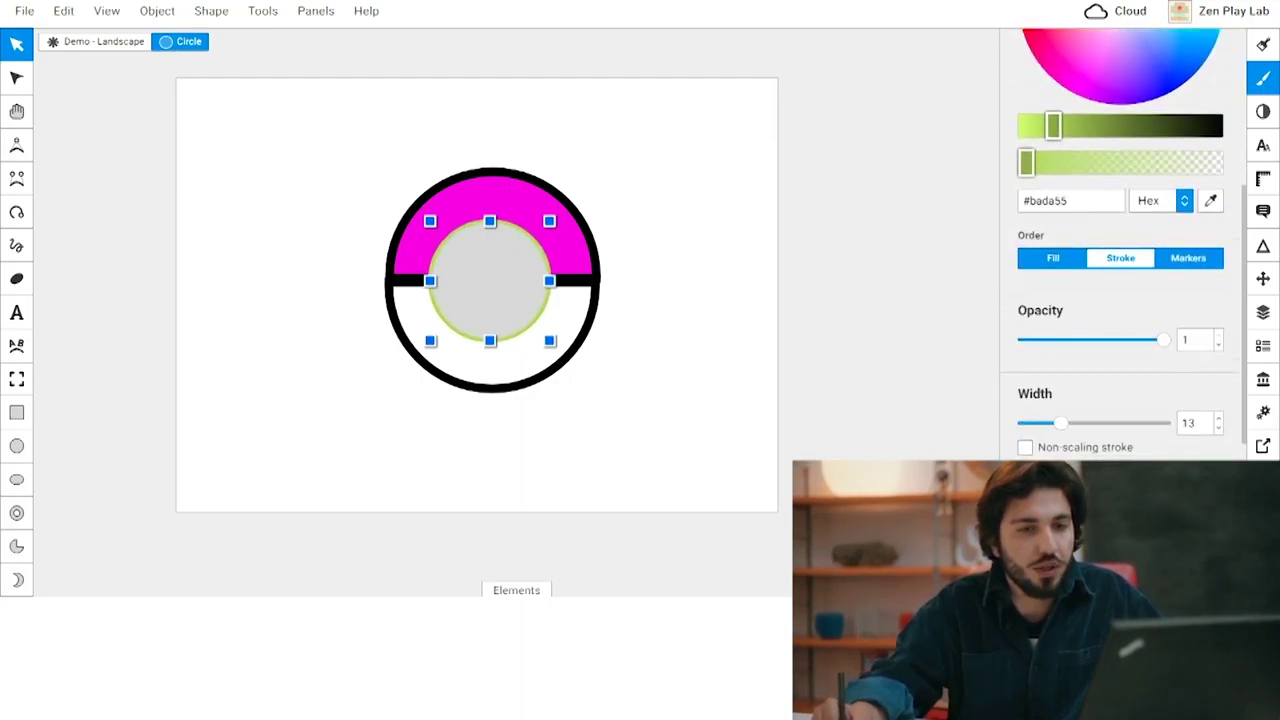
pyautogui.moveTo(1053, 126); pyautogui.dragTo(1219, 126)
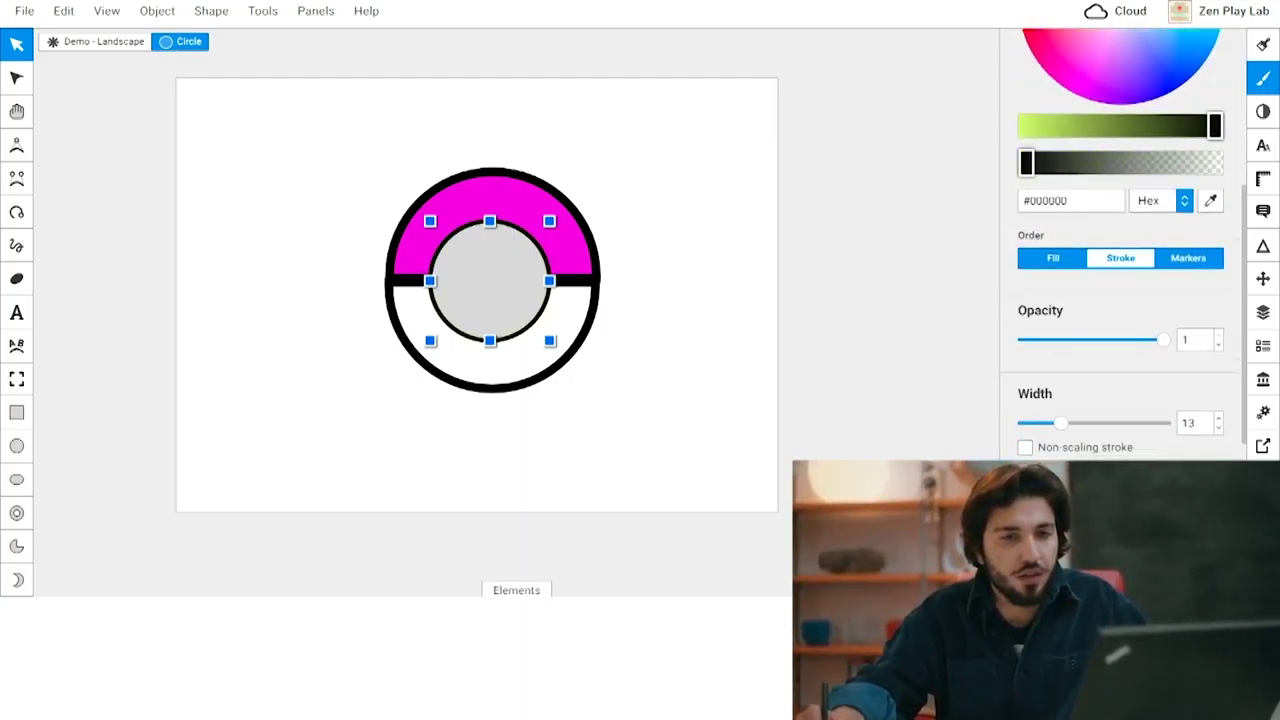
# Fill the central circle with white and shrink it about its centre.
pyautogui.click(1263, 45)
pyautogui.moveTo(1018, 305); pyautogui.dragTo(1017, 282)
pyautogui.moveTo(549, 220); pyautogui.dragTo(508, 261)
# Duplicate the white central circle as a smaller one centred inside it, and fill the copy with near-black.
pyautogui.moveTo(469, 301); pyautogui.dragTo(677, 345)
pyautogui.hotkey('ctrl', 'd')
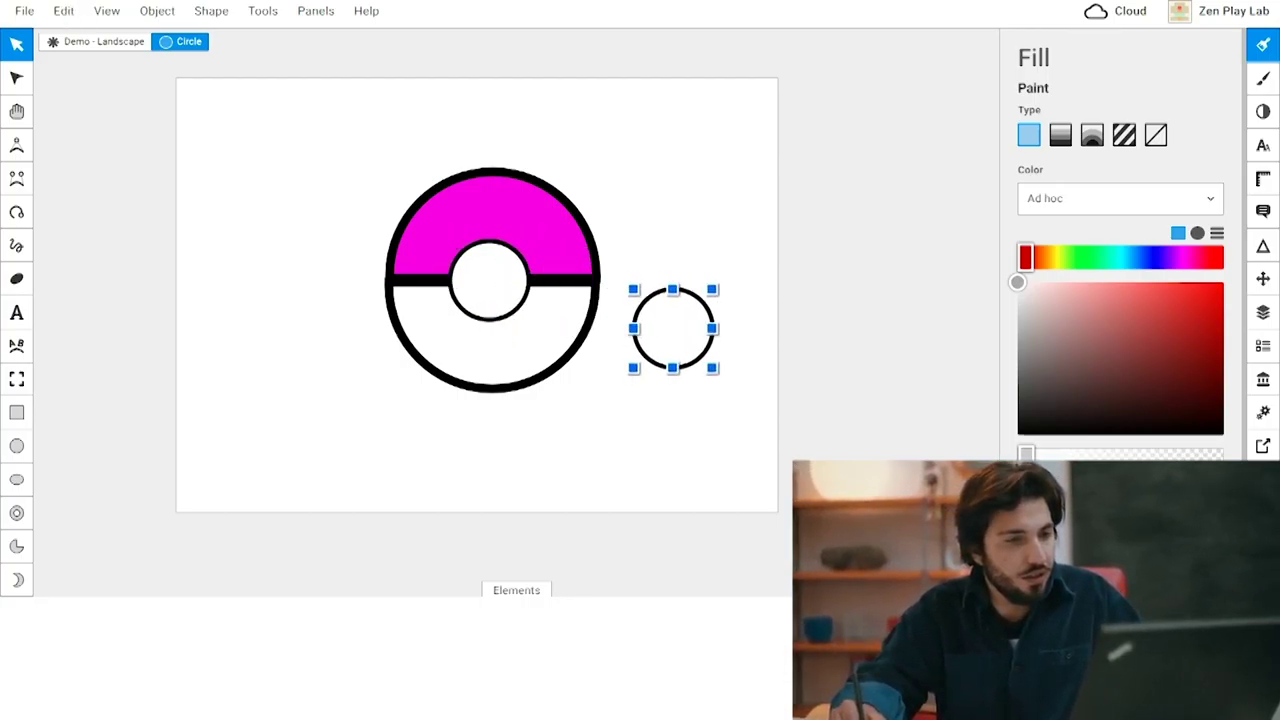
pyautogui.moveTo(712, 288); pyautogui.dragTo(489, 278)
pyautogui.click(1018, 417)
pyautogui.press('Escape')
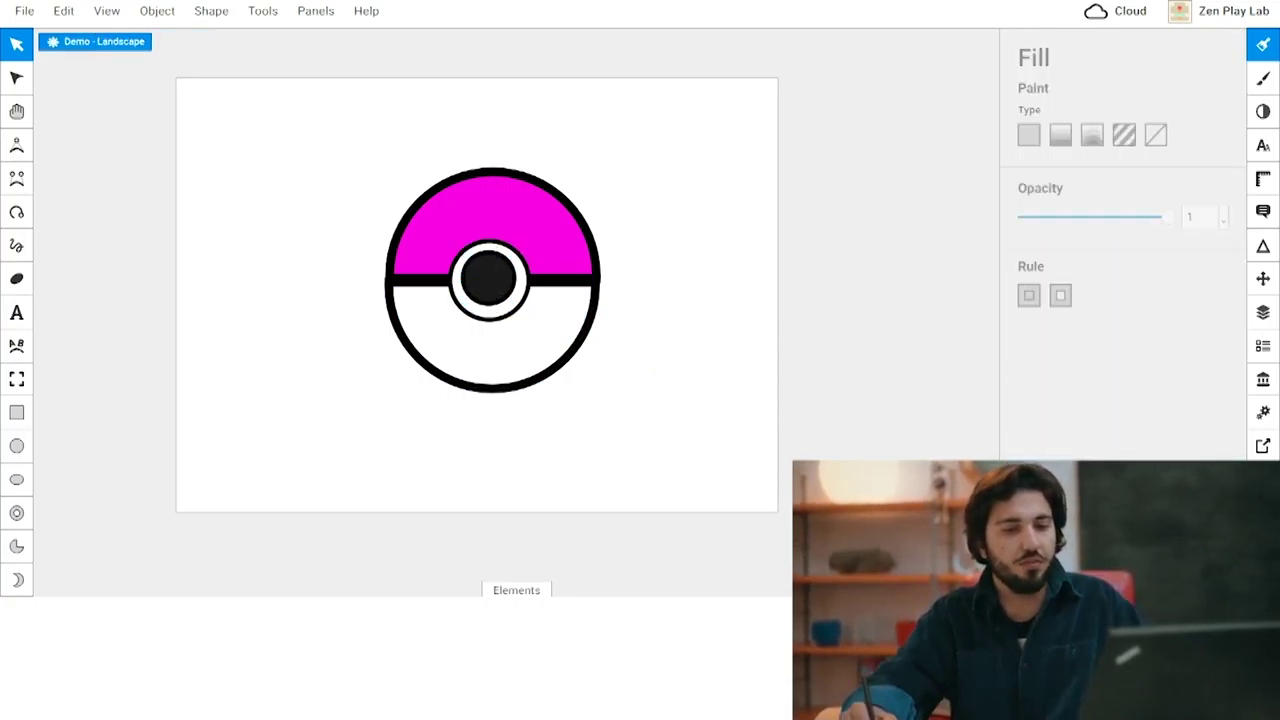